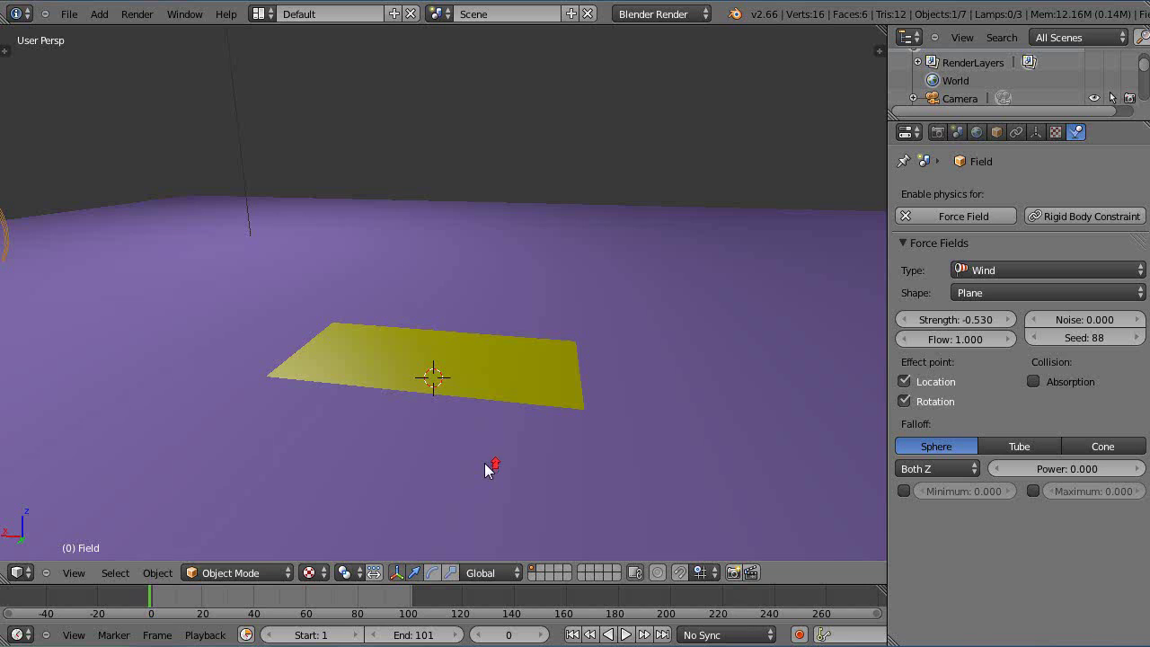
Select the yellow tile plane, inspect its five subdivided strips in Edit Mode, and return to Object Mode
right_click(518, 402)
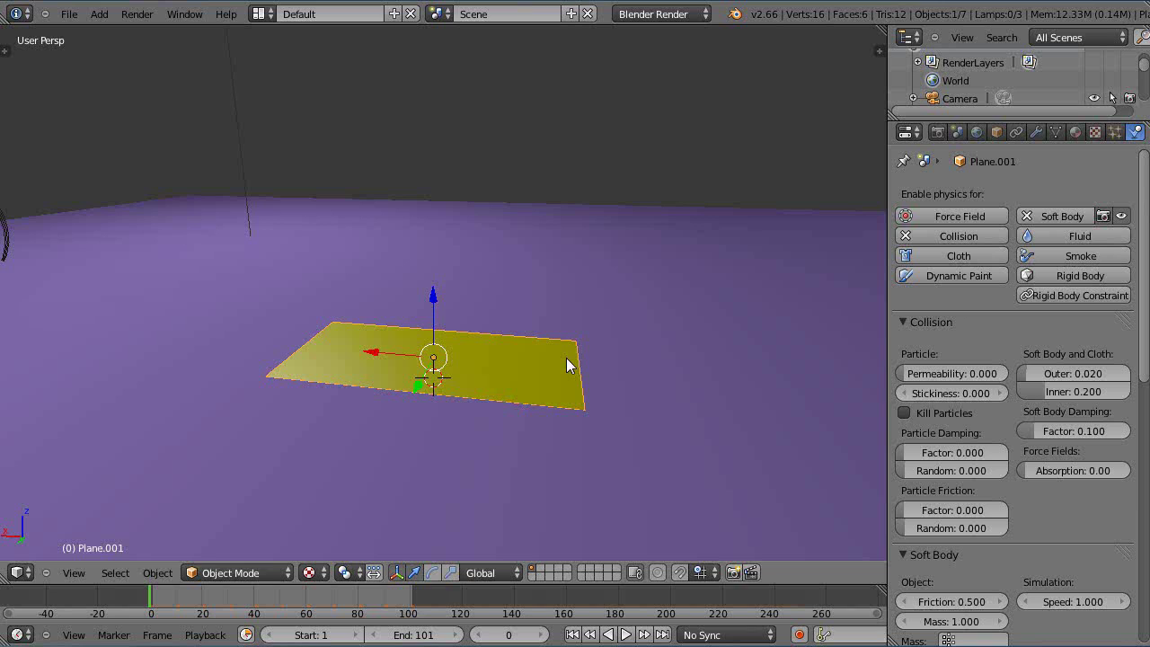
key("Tab")
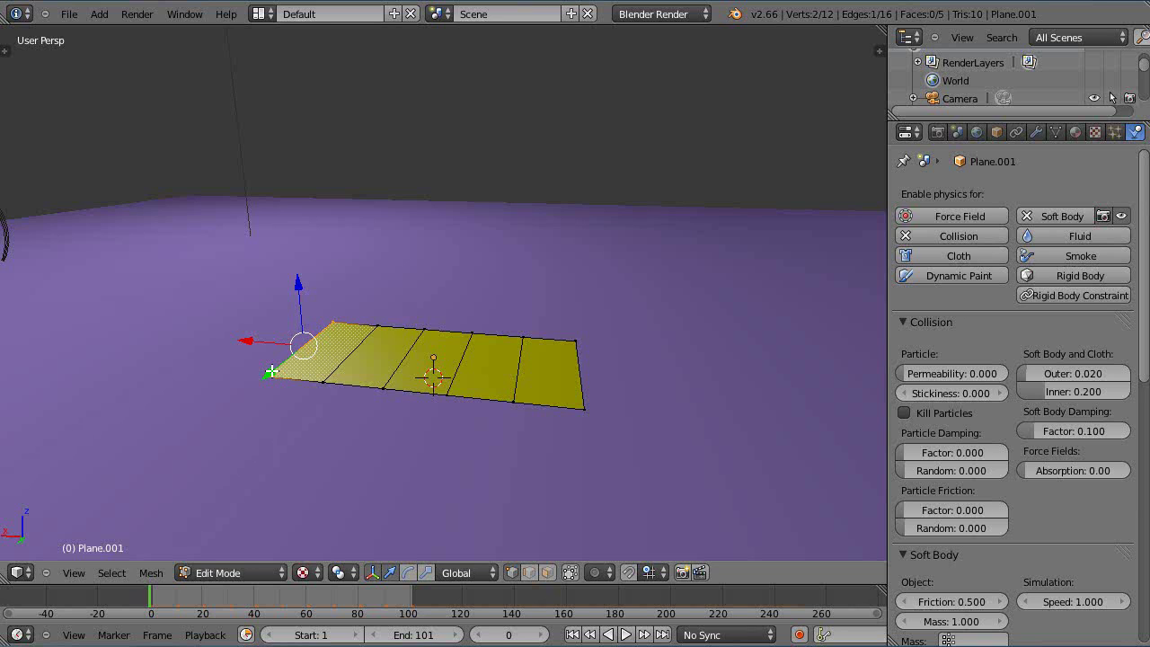
key("Tab")
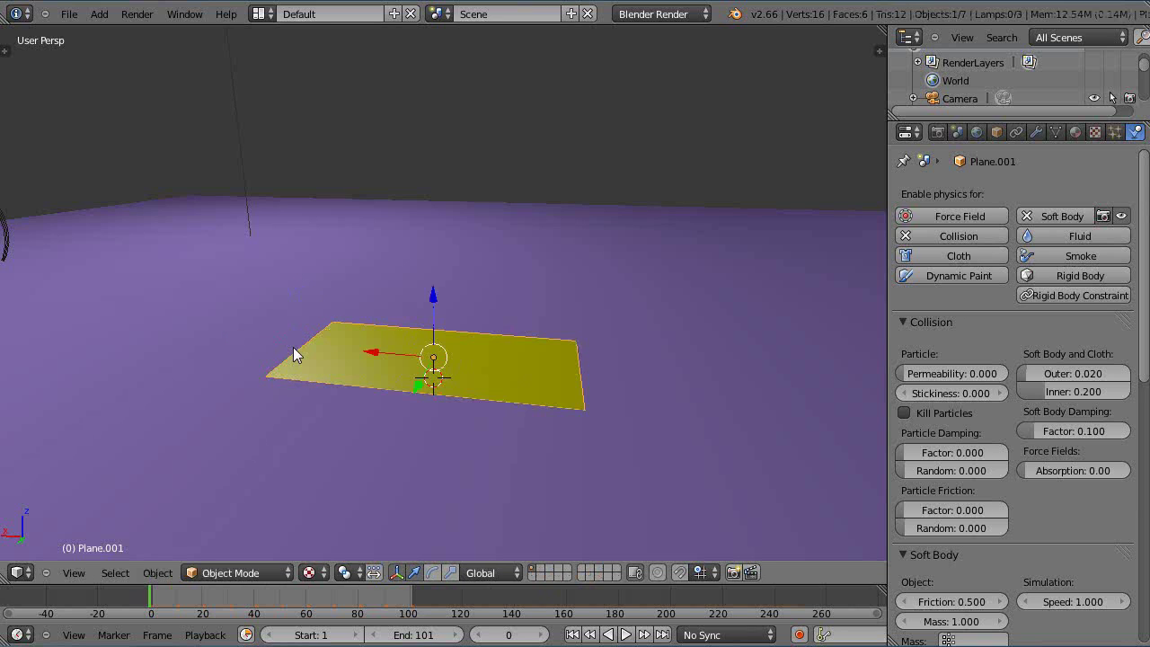
Orbit and zoom the viewport for a closer, front-on view of the yellow tile plane
middle_click_drag(395, 410, 409, 404)
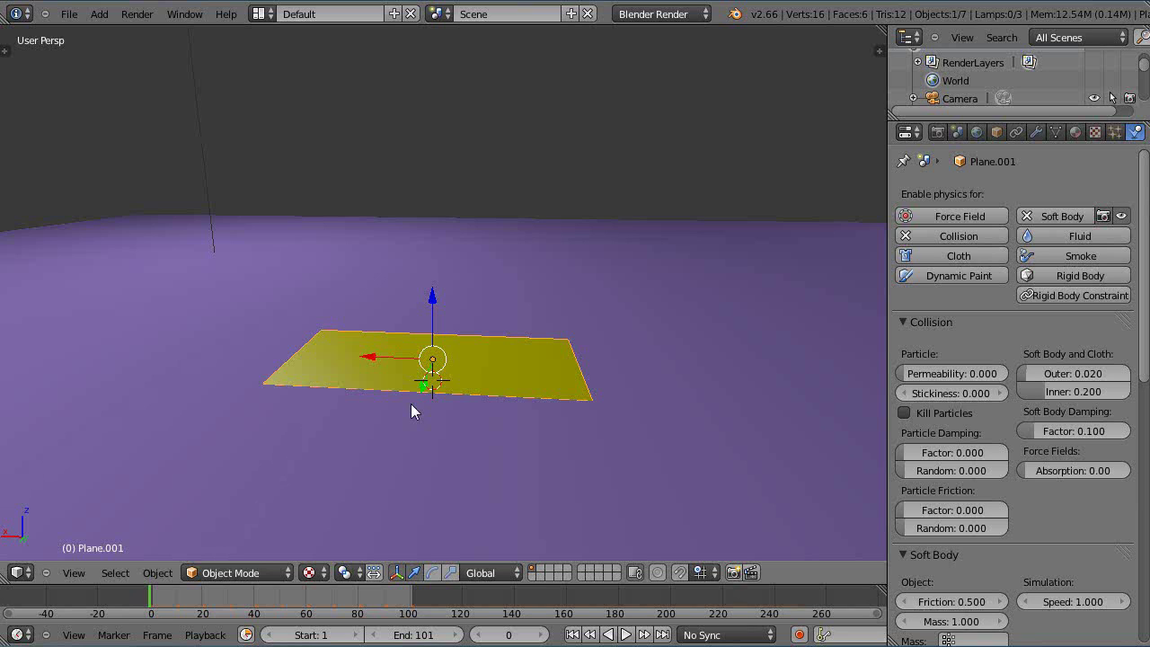
right_click(527, 360)
right_click(509, 384)
middle_click_drag(333, 282, 130, 288)
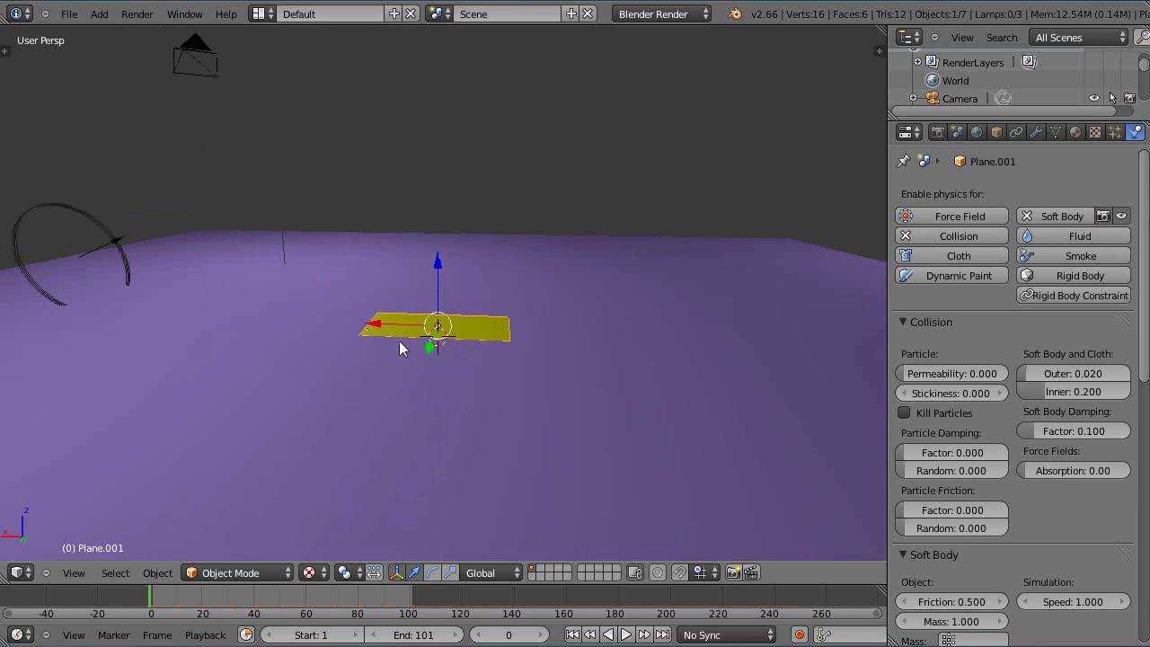
middle_click_drag(439, 521, 438, 466)
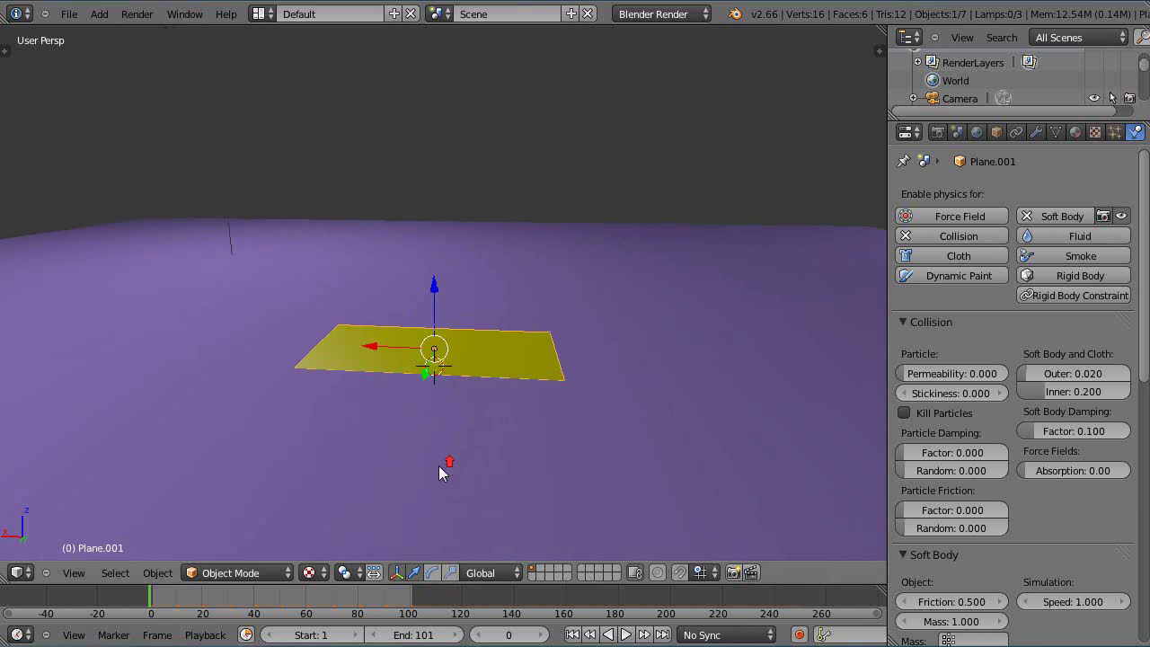
scroll(459, 478, "up", 2)
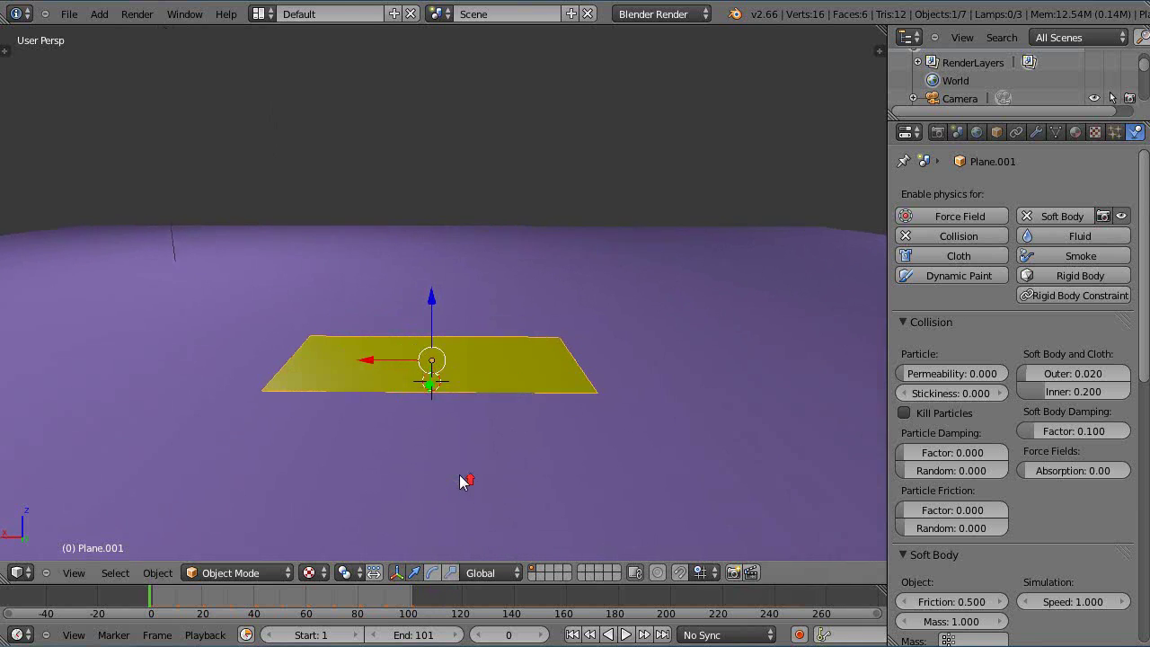
Play the wind simulation from the first frame and select the wind force field object
key("alt+a")
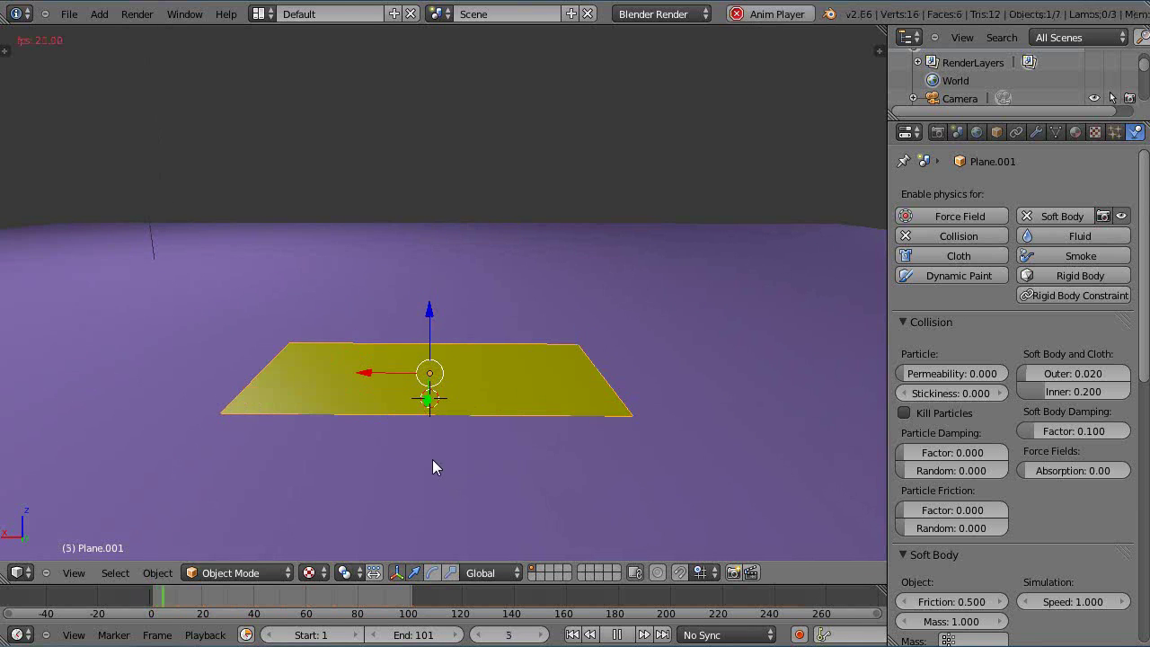
left_click(150, 595)
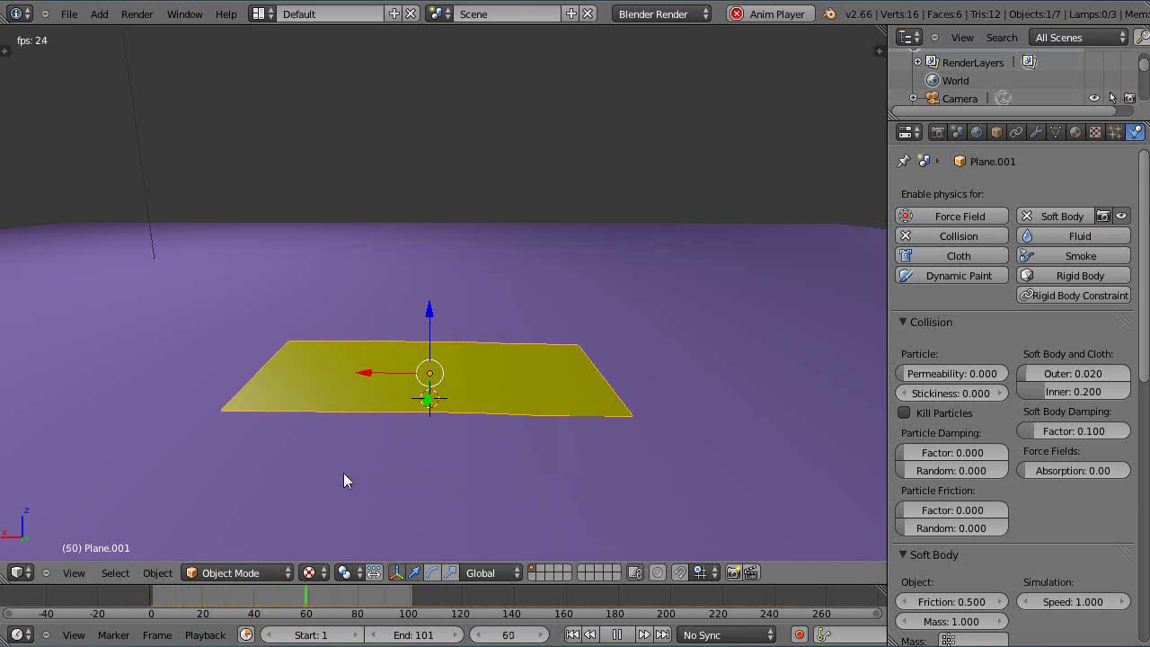
scroll(143, 288, "down", 5)
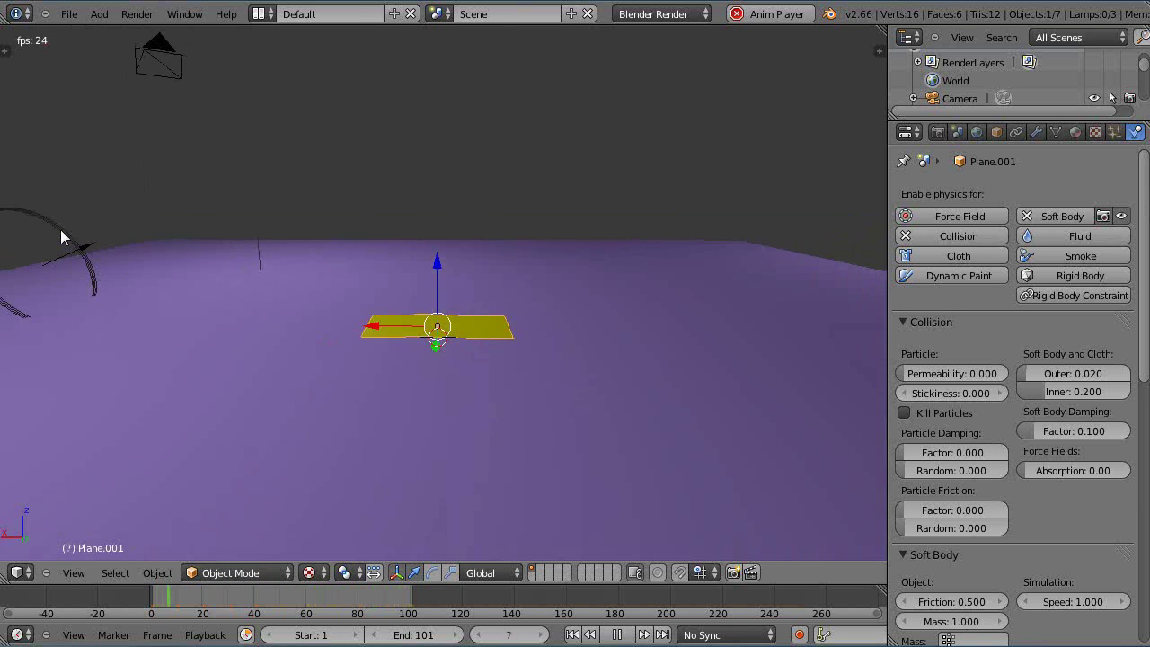
right_click(60, 236)
scroll(462, 428, "up", 5)
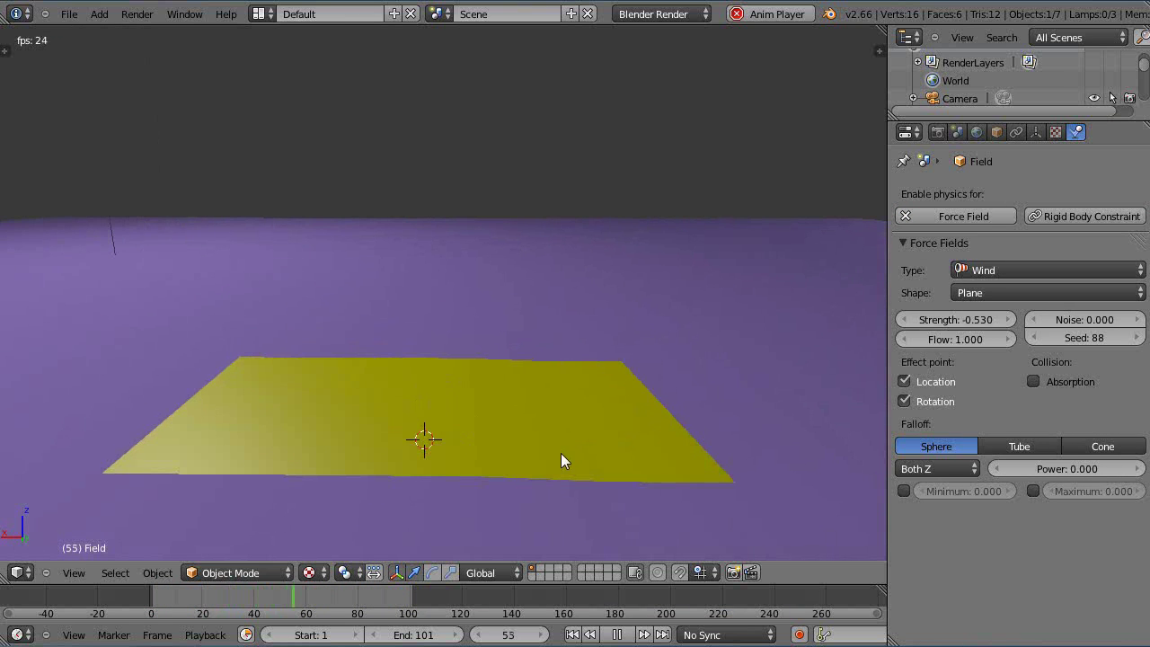
Set wind Strength to 5.229 and the animation End to frame 99, then stop playback
key("minus")
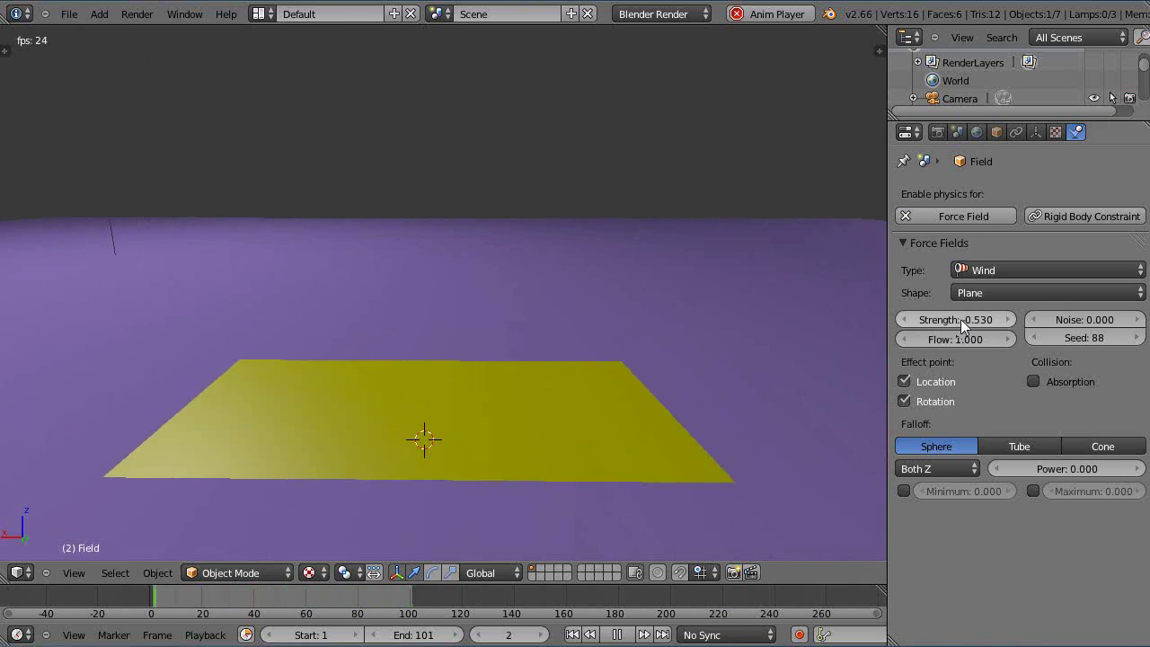
key("minus")
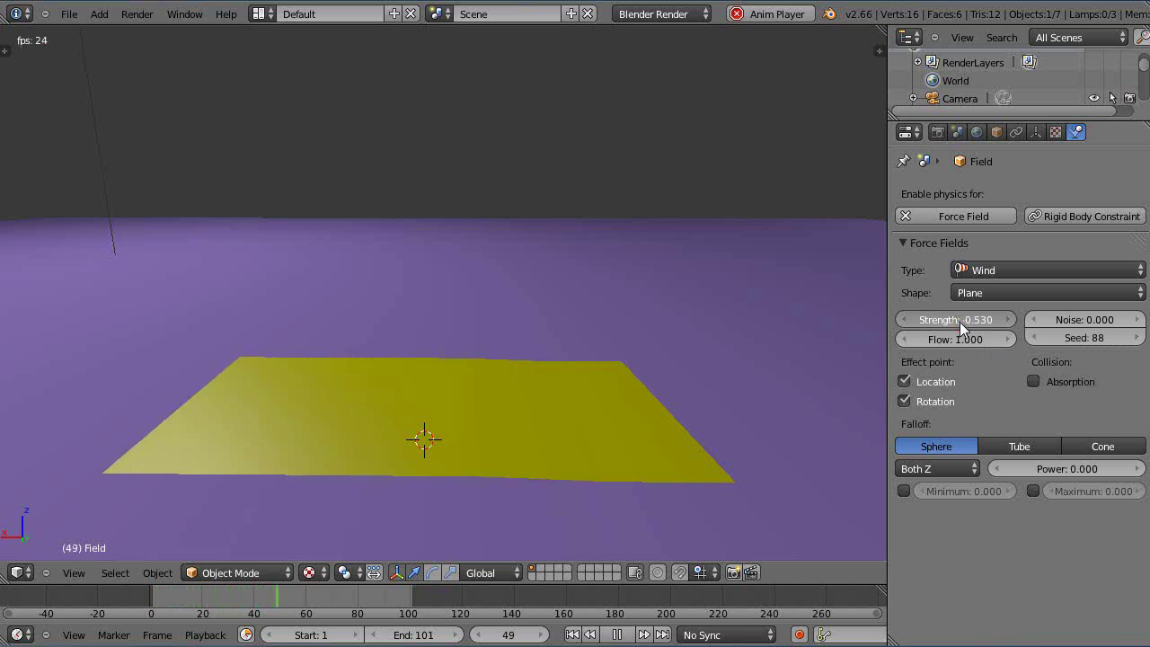
left_click_drag(963, 323, 966, 323)
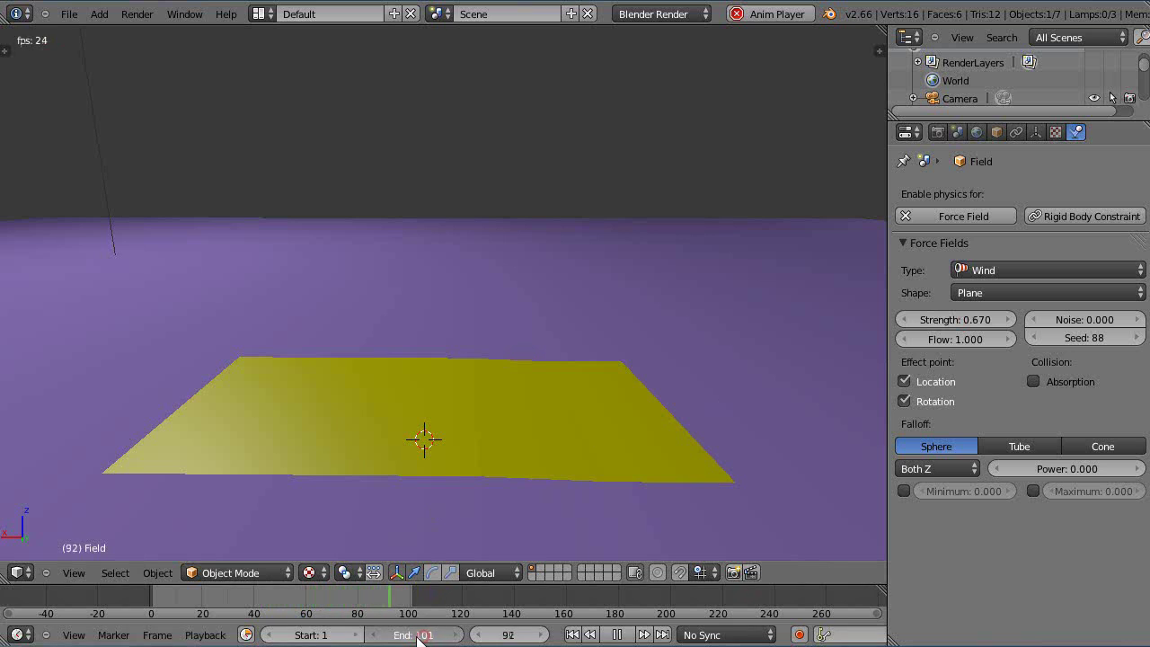
left_click_drag(417, 638, 411, 637)
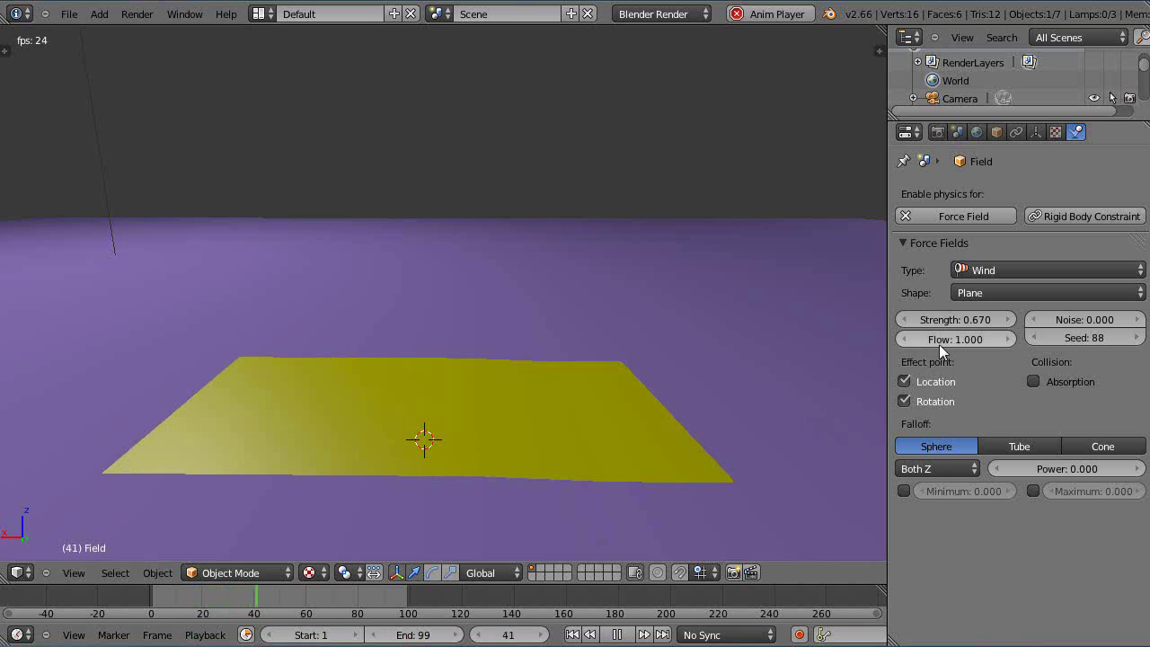
left_click_drag(946, 319, 951, 320)
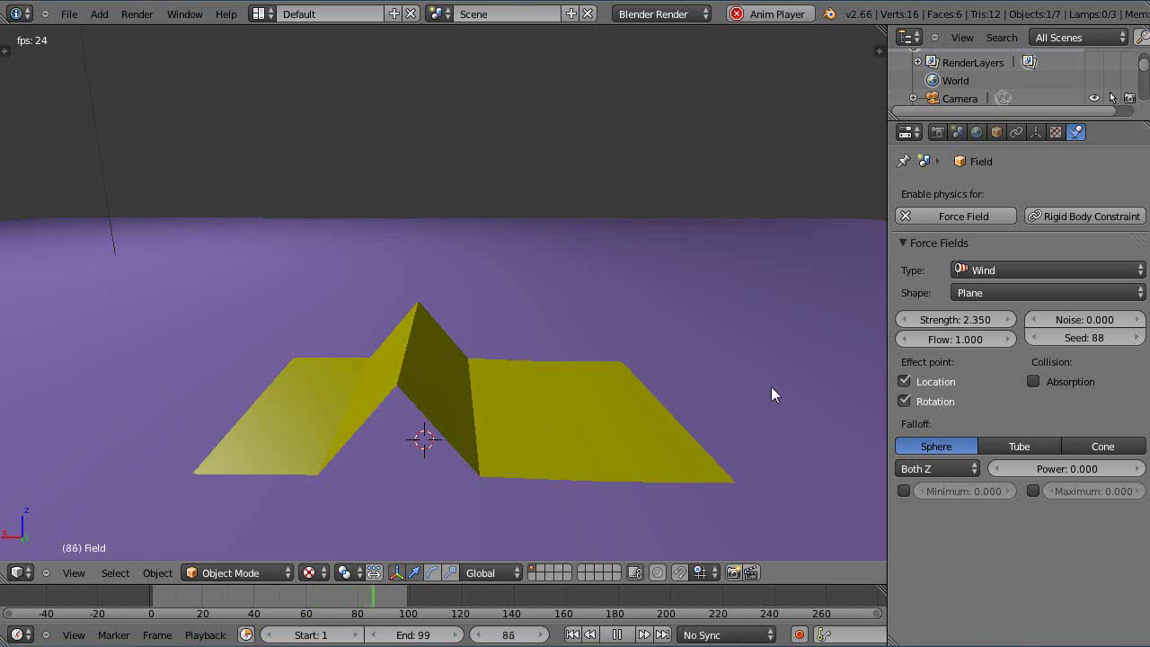
left_click_drag(929, 322, 941, 320)
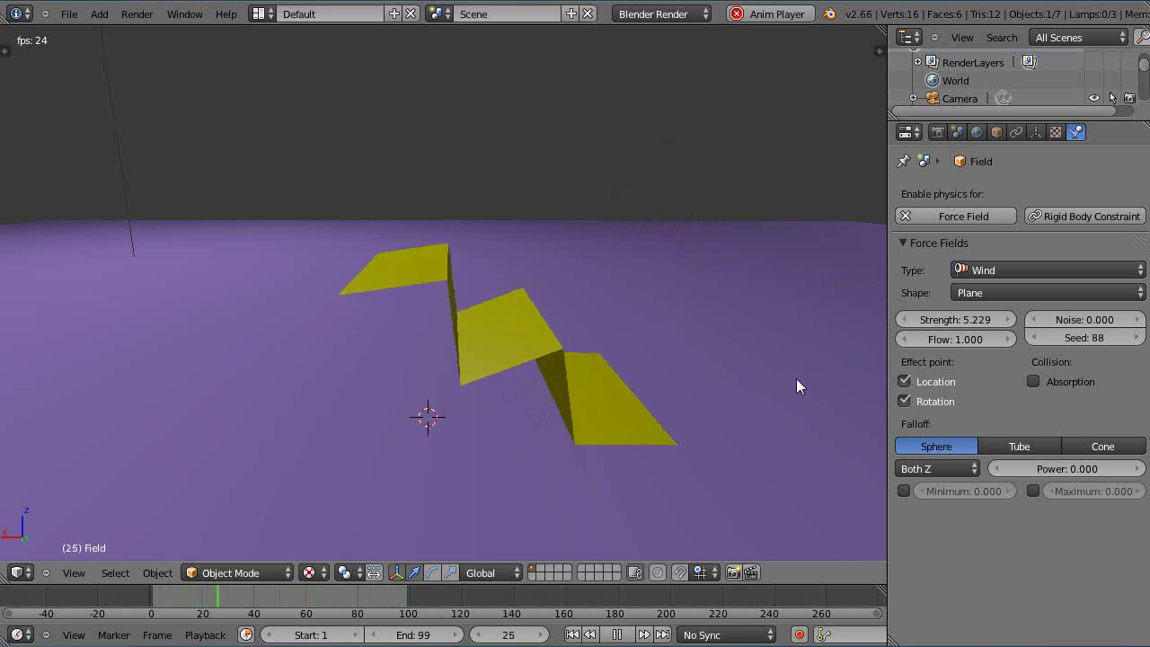
left_click(932, 326)
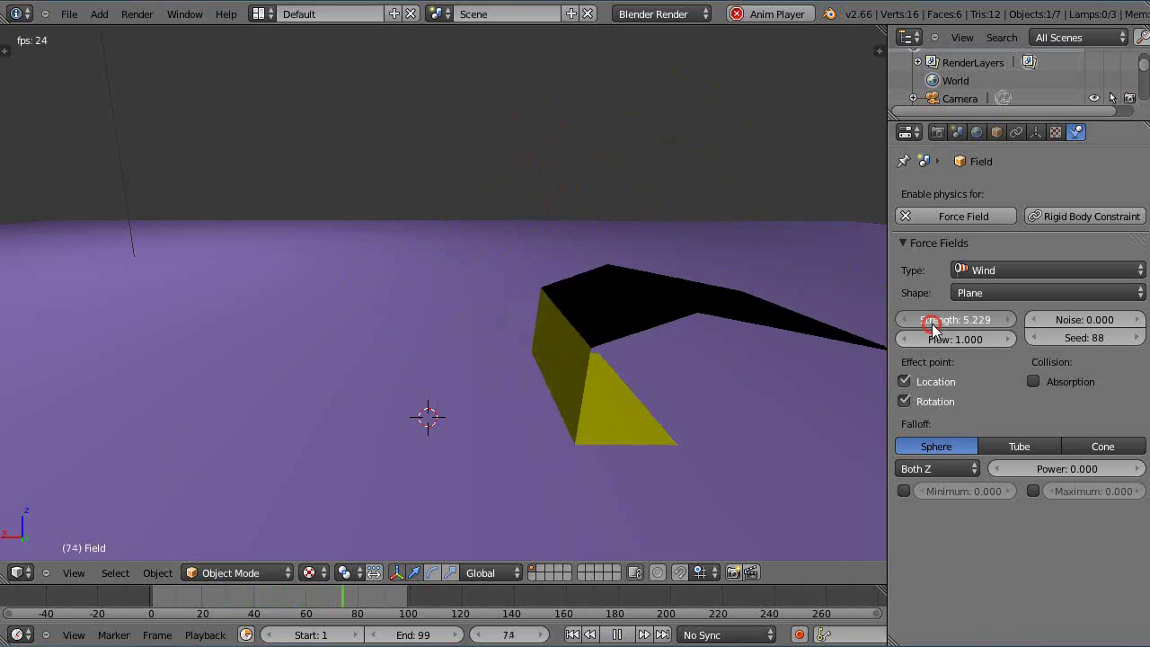
left_click(936, 329)
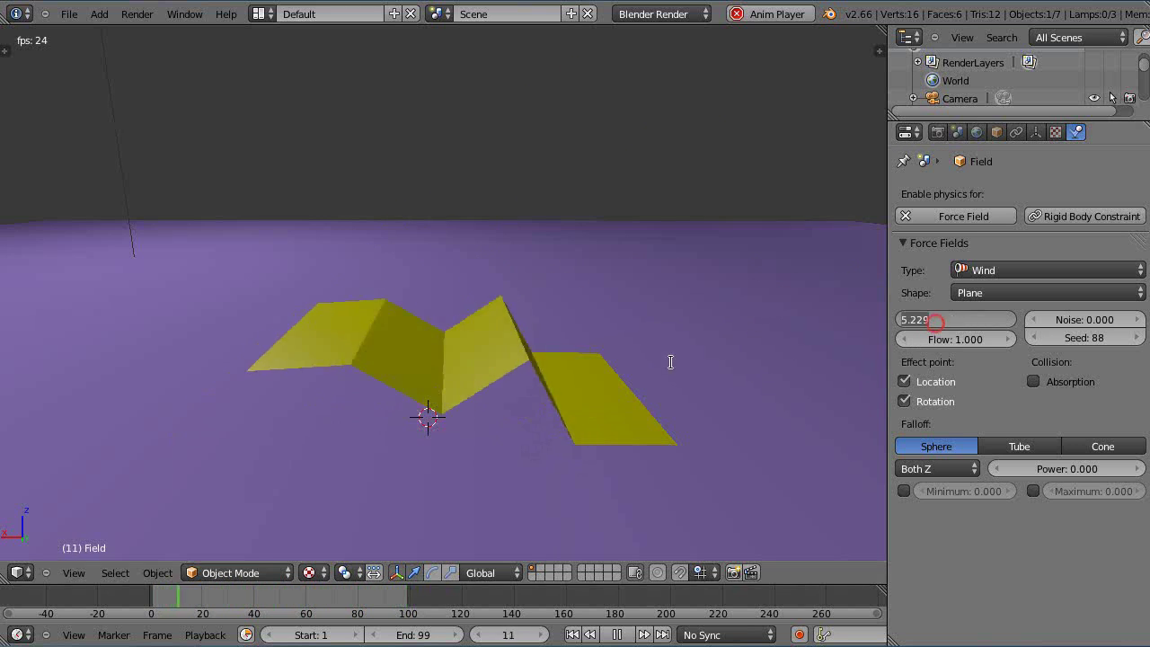
left_click(599, 390)
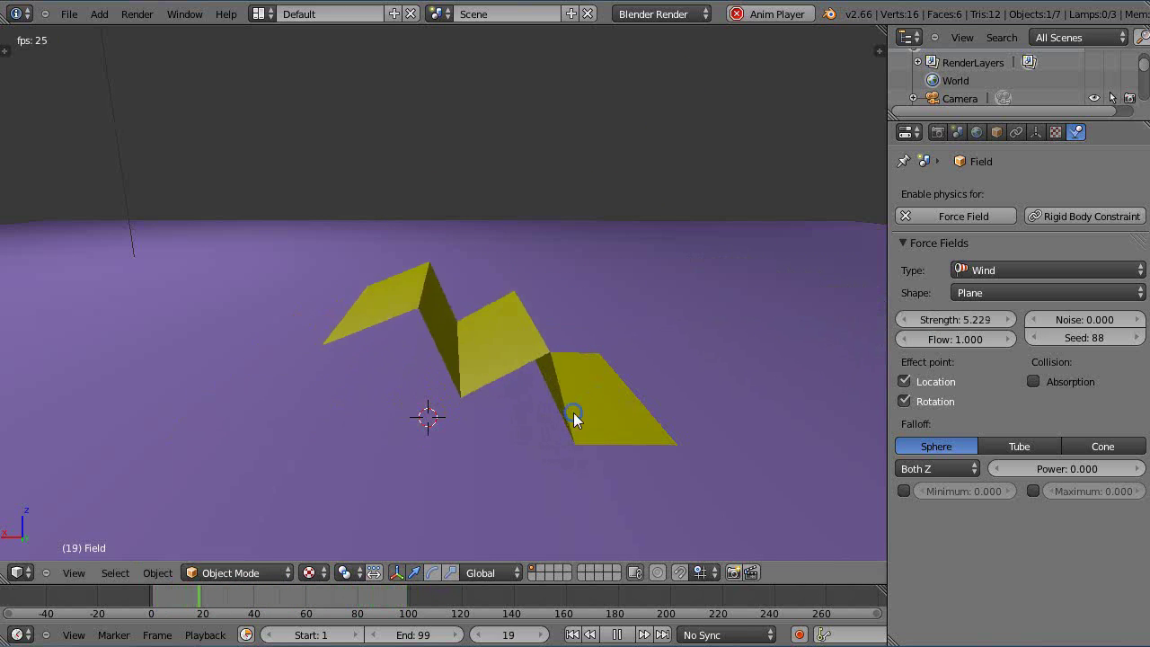
key("Escape")
Select Plane.001, replay the simulation, and scroll to its Soft Body Goal and Edges settings
right_click(593, 410)
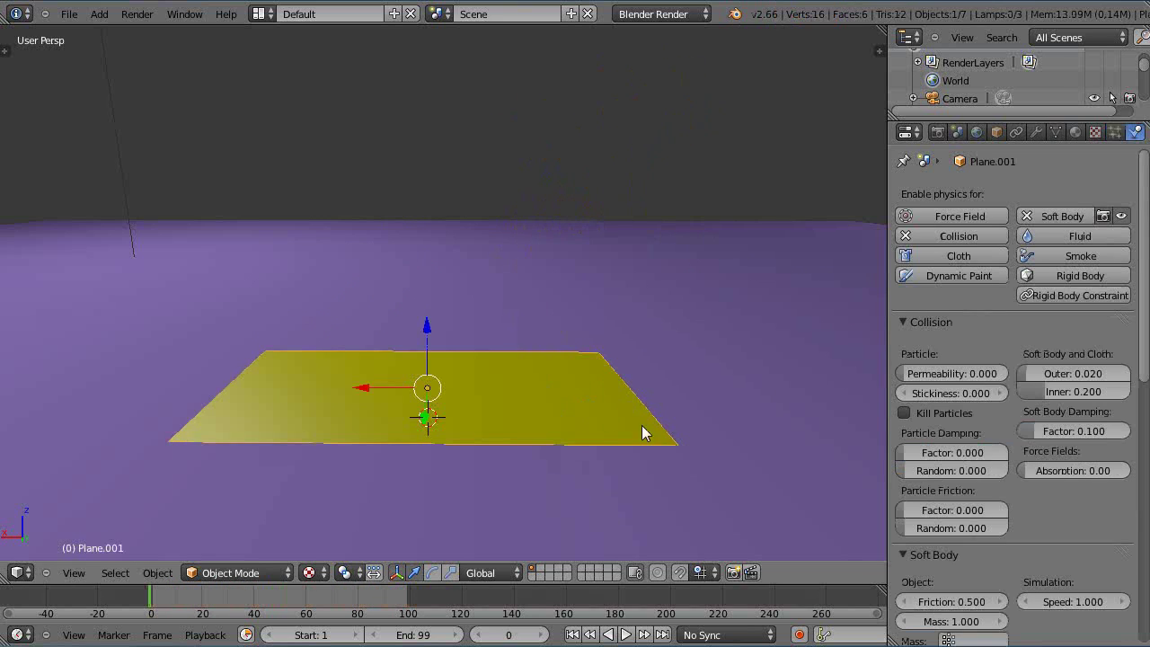
key("alt+a")
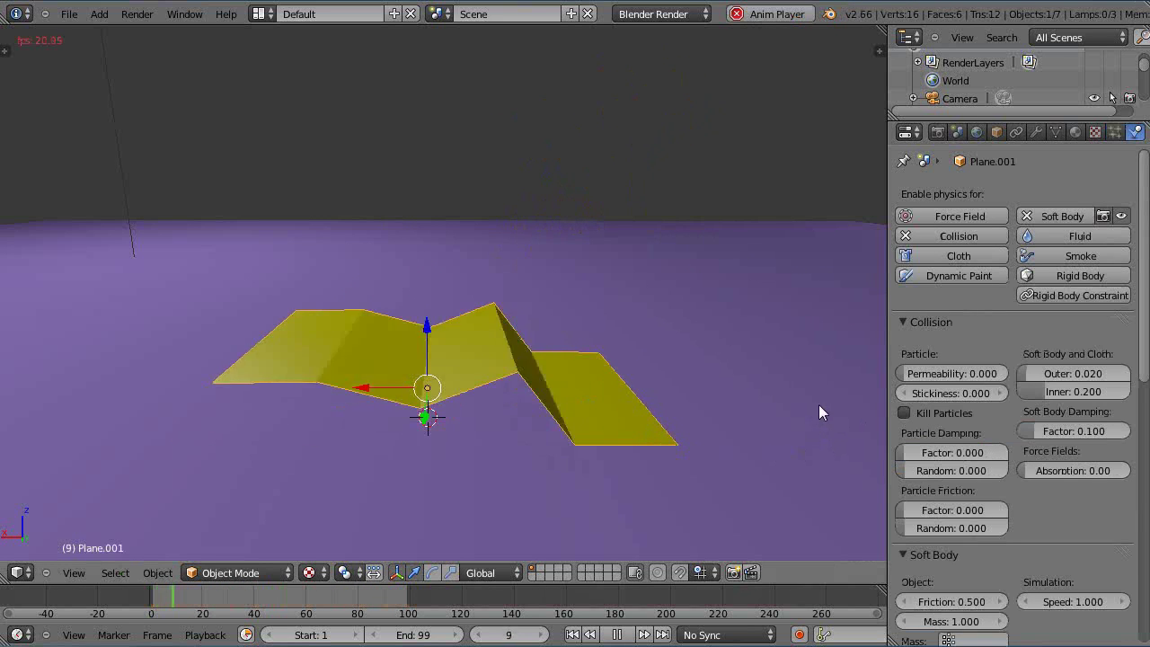
scroll(1097, 376, "down", 7)
scroll(1097, 376, "down", 8)
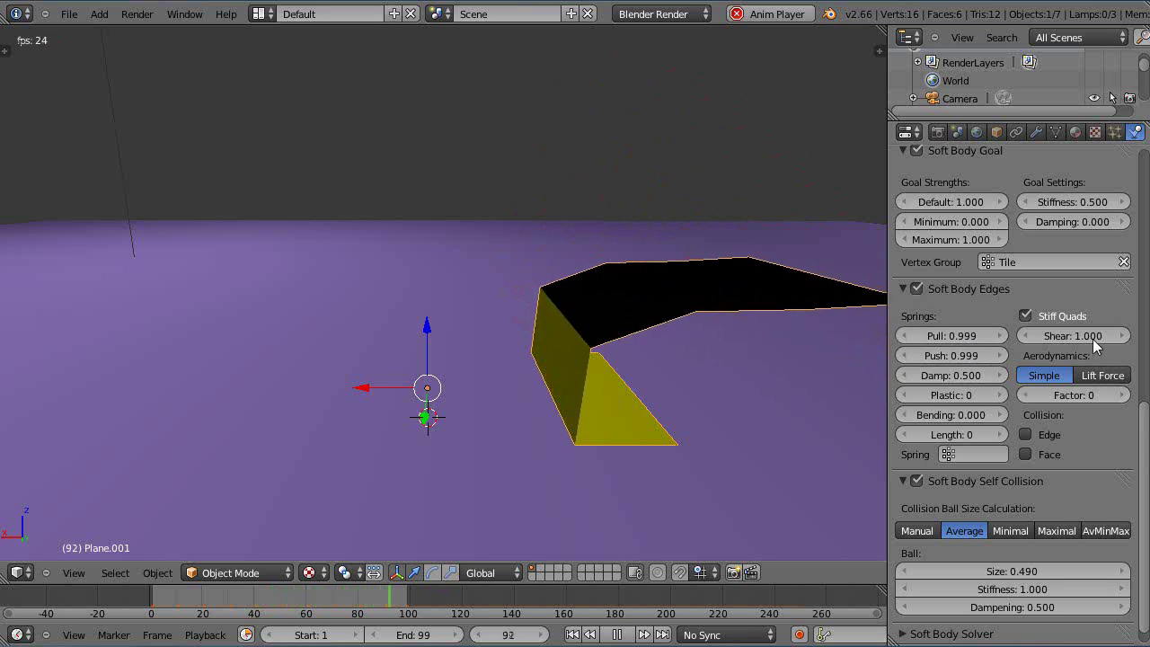
scroll(1036, 317, "up", 3)
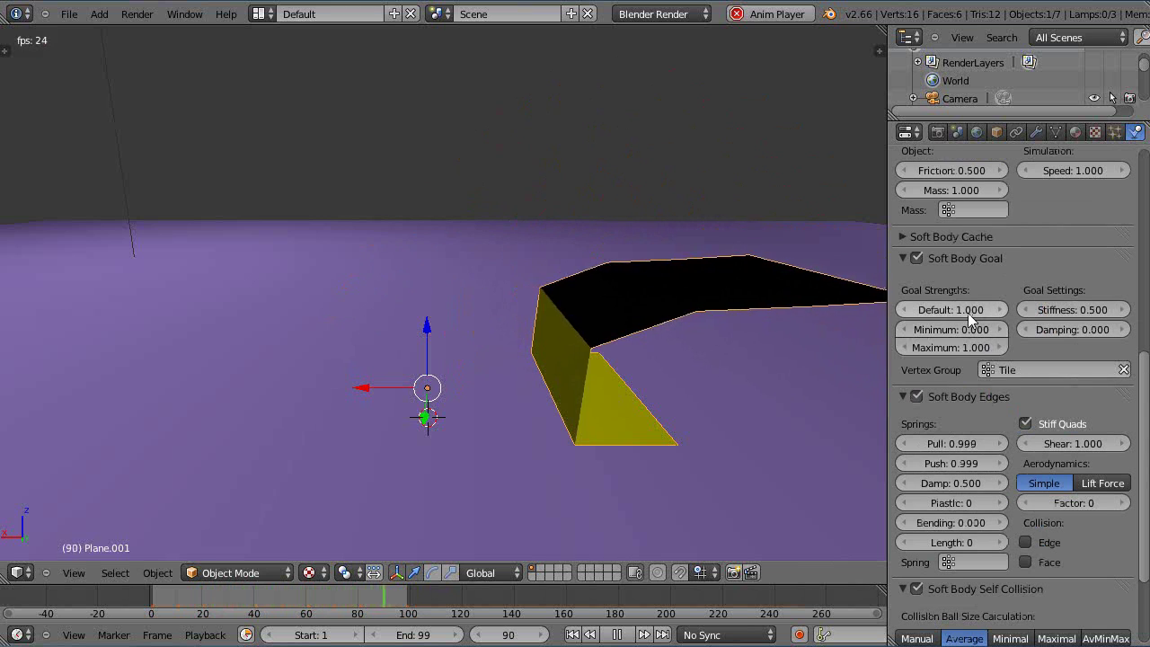
Lower the tile's soft-body goal default strength to 0.480, restarting playback near the first frame
left_click_drag(967, 312, 832, 327)
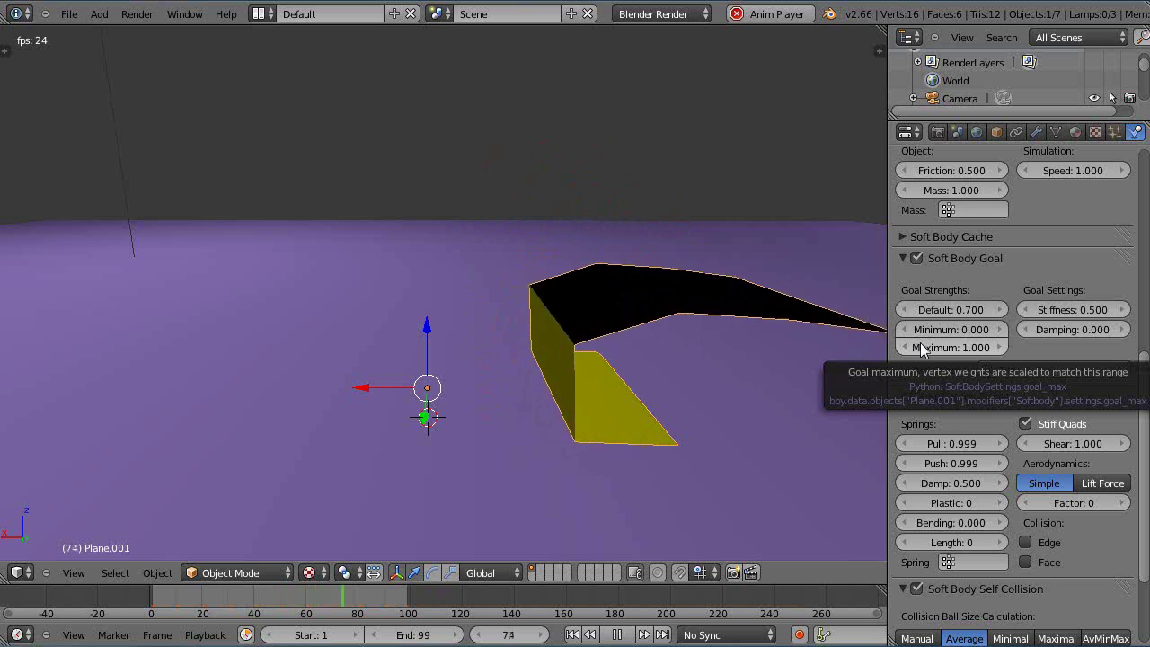
left_click_drag(950, 309, 1033, 309)
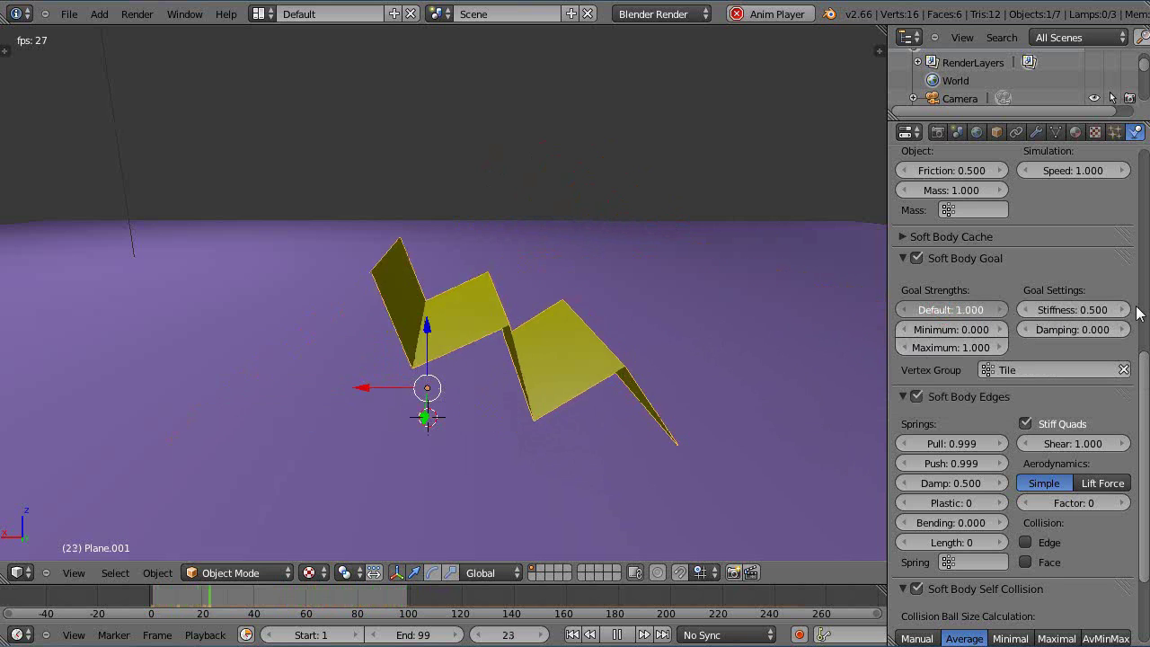
left_click(149, 595)
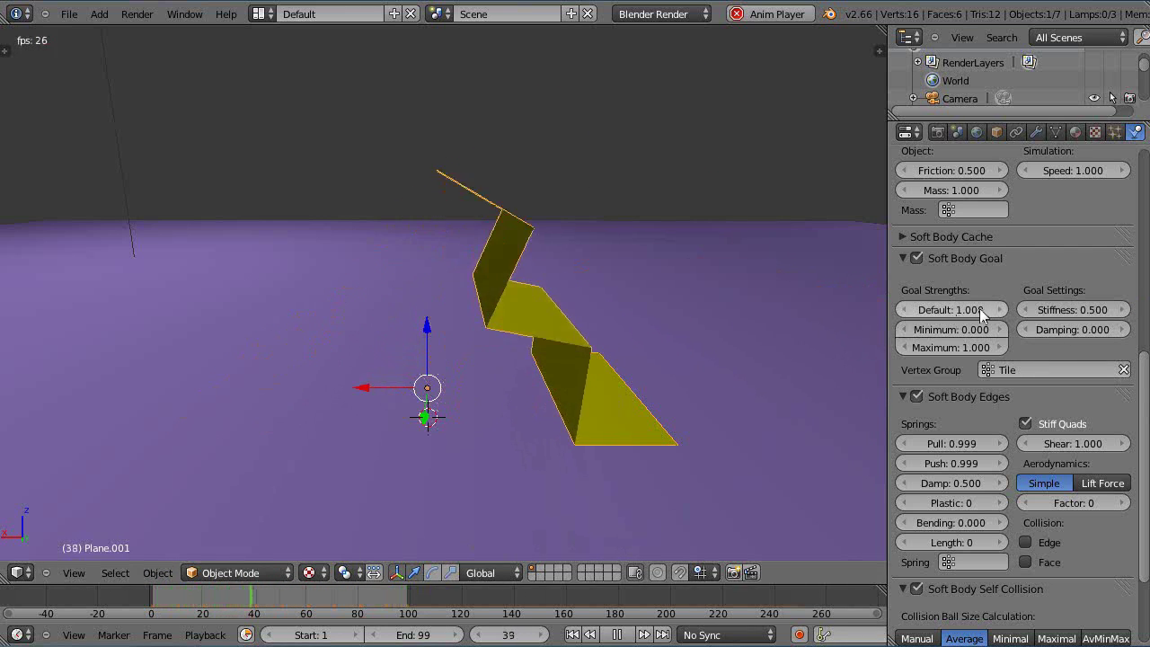
left_click_drag(978, 308, 739, 342)
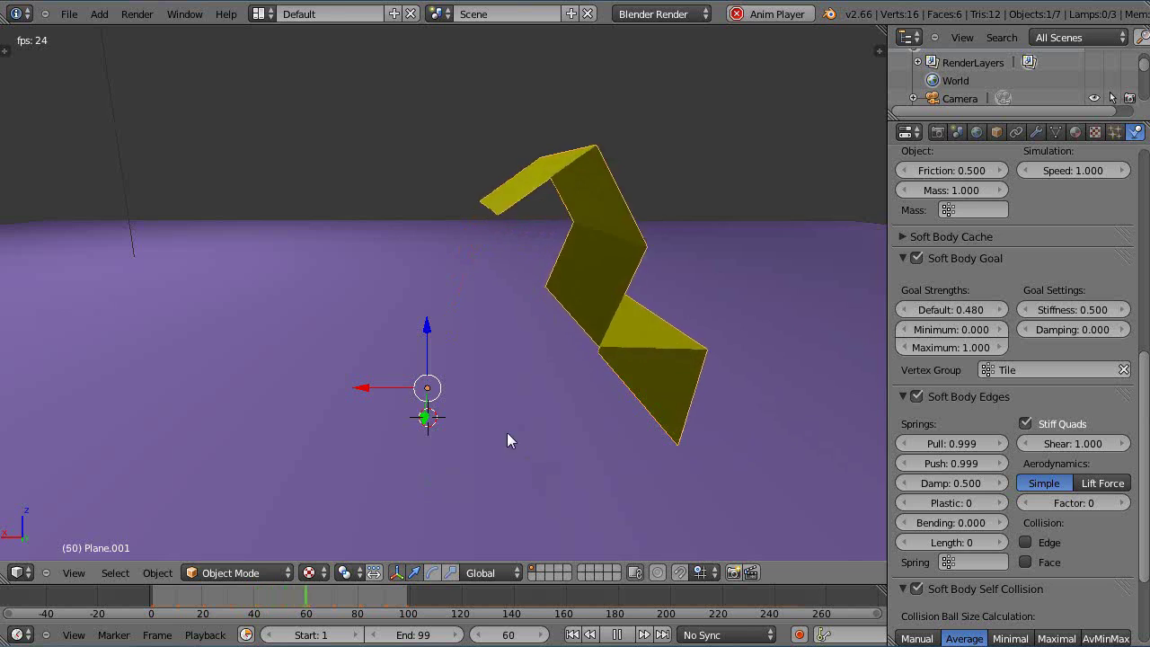
scroll(405, 413, "down", 2)
Select the Field object and raise its wind Strength from 5.229 to 11.311
scroll(298, 385, "down", 3)
right_click(107, 301)
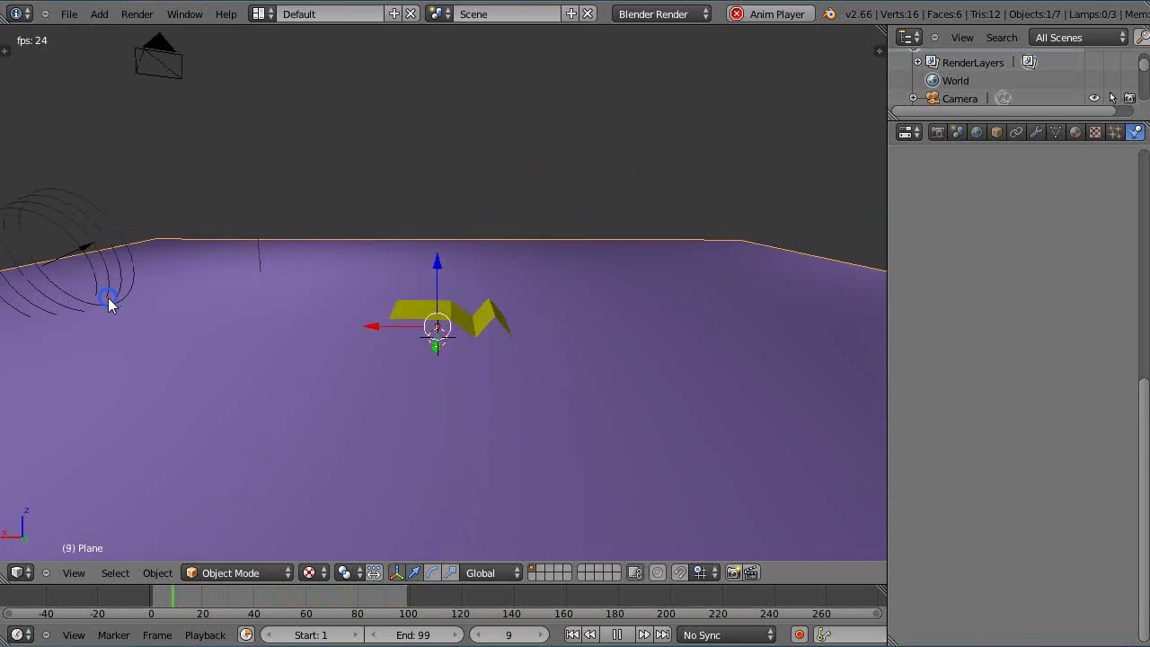
right_click(98, 302)
scroll(341, 398, "up", 5)
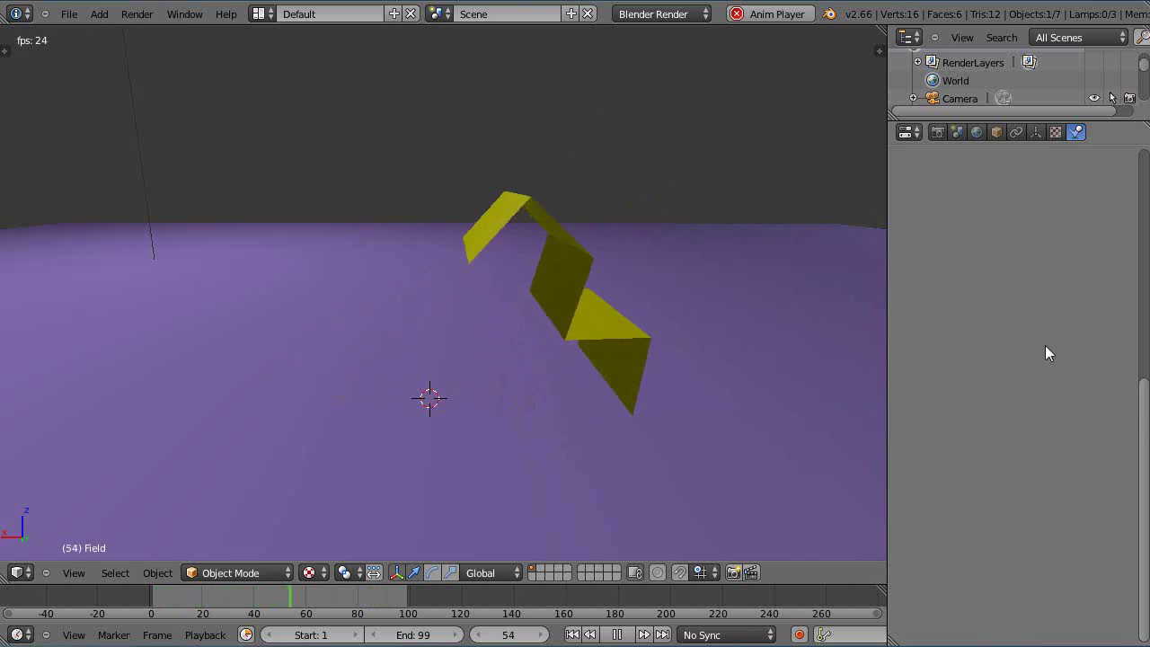
scroll(1051, 350, "up", 3)
scroll(1068, 357, "up", 5)
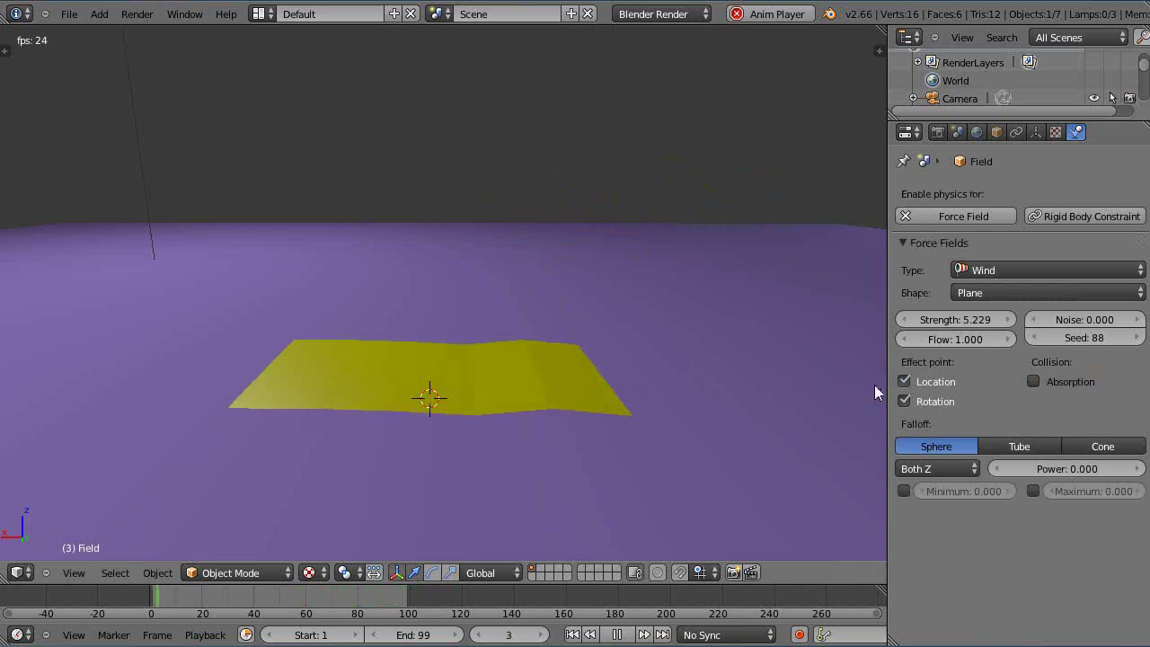
scroll(809, 404, "down", 3)
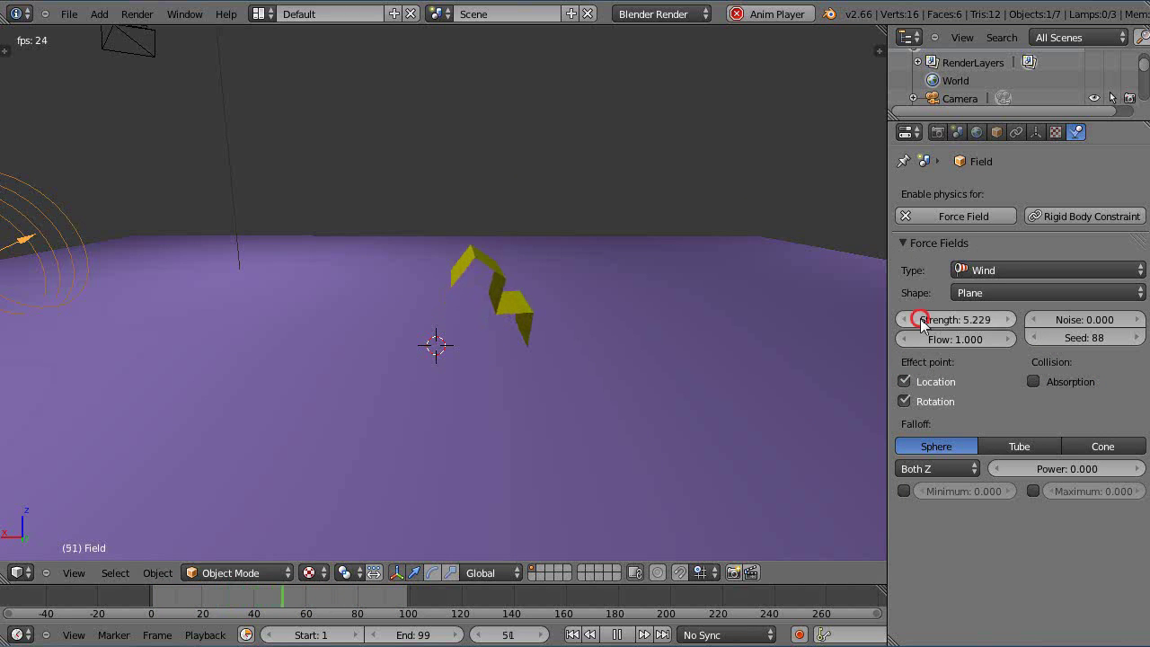
left_click_drag(919, 320, 902, 334)
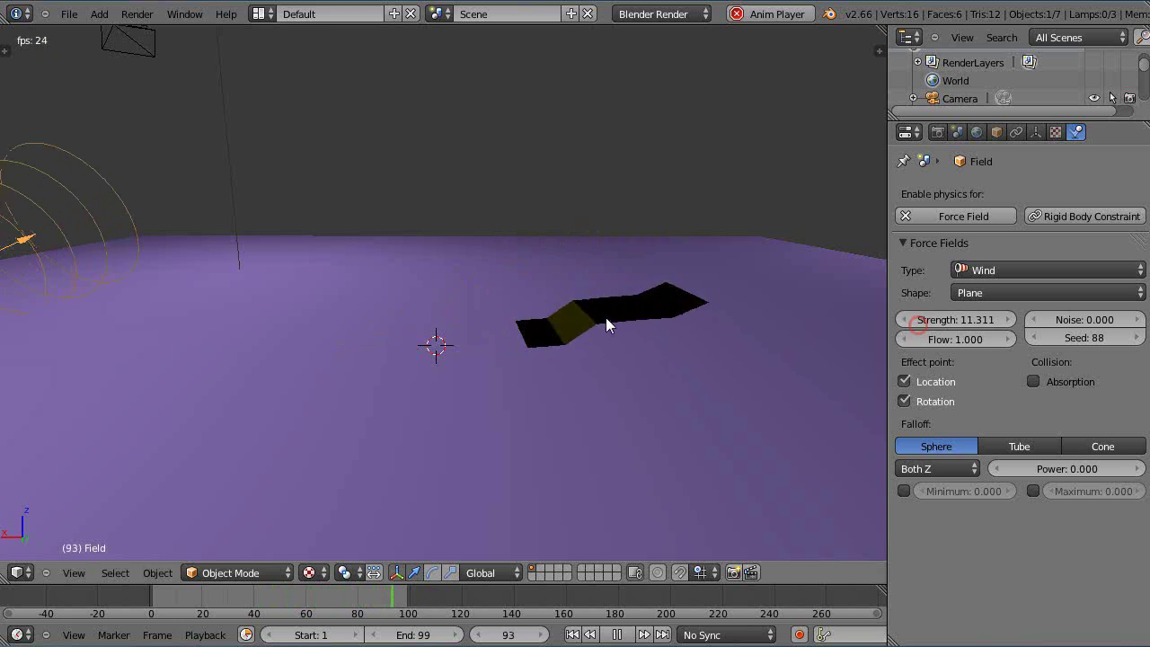
right_click(605, 322)
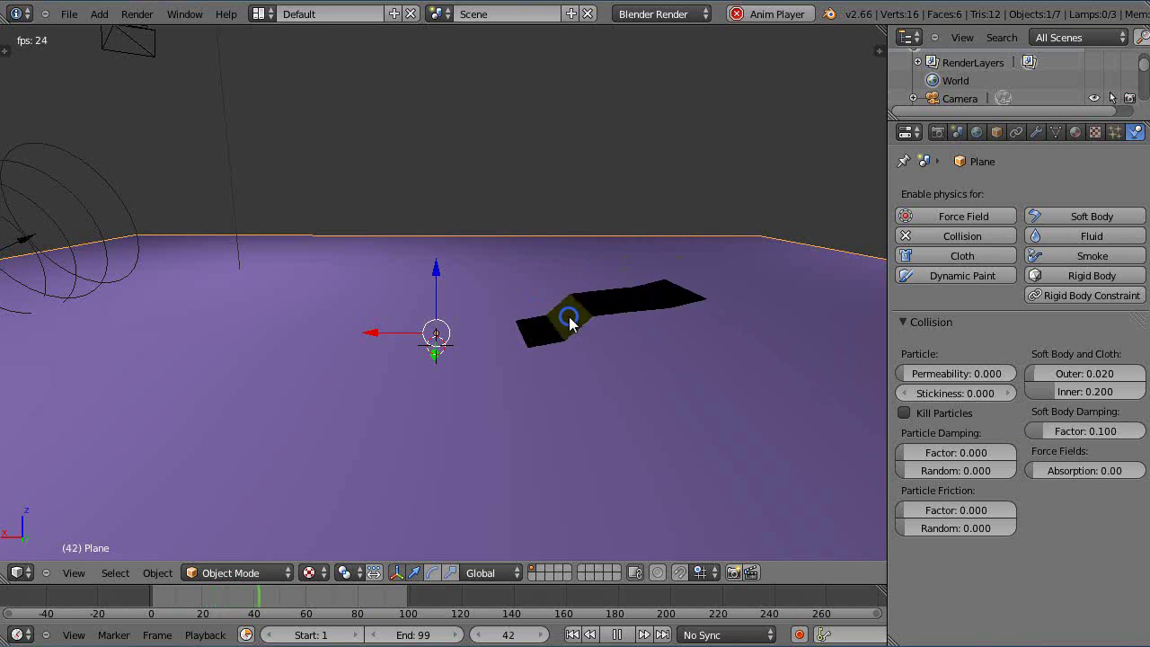
Select Plane.001, reset its goal default strength to 1.000, and orbit to watch it fold
middle_click_drag(568, 321, 506, 347)
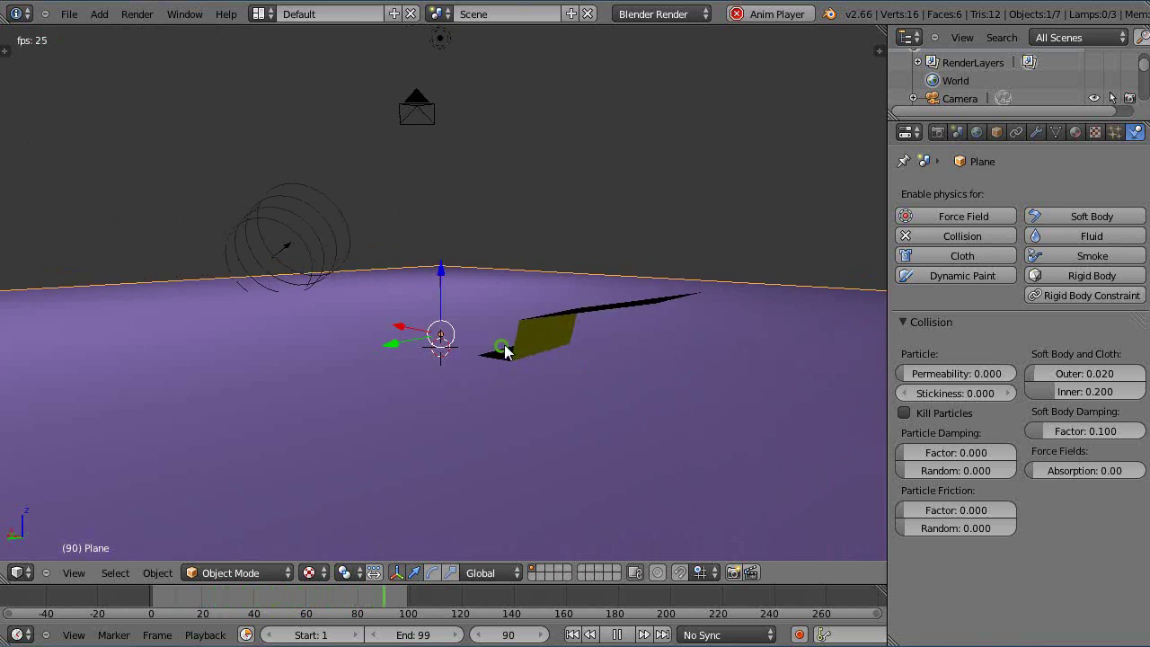
right_click(524, 336)
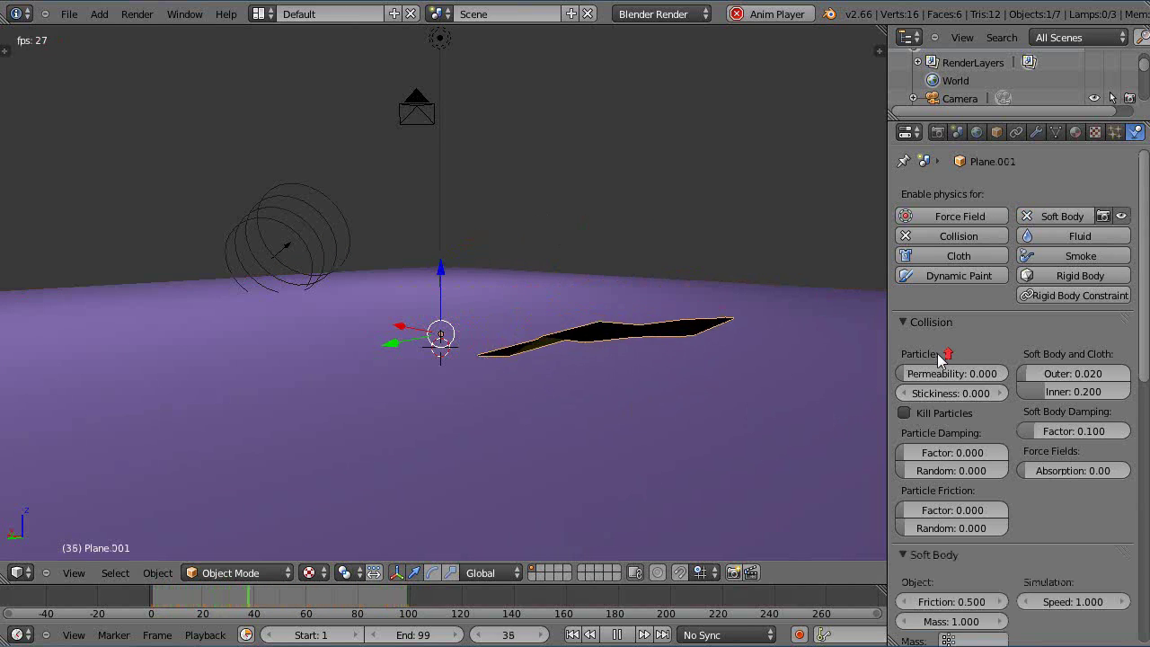
scroll(937, 361, "down", 3)
scroll(934, 381, "down", 5)
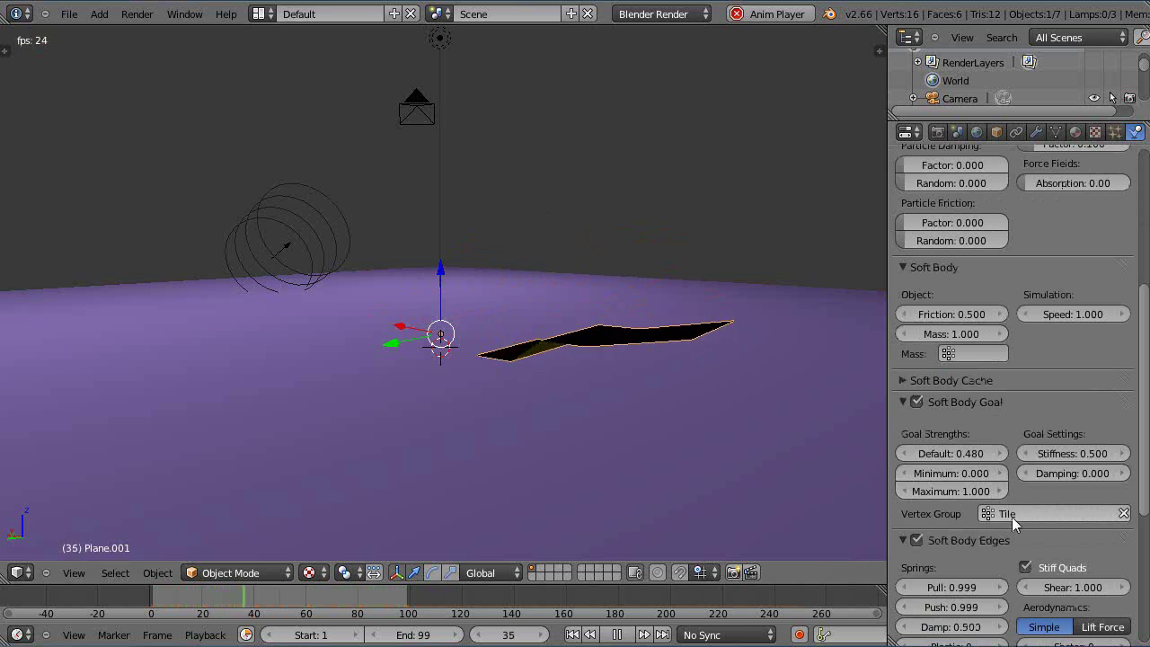
left_click(921, 454)
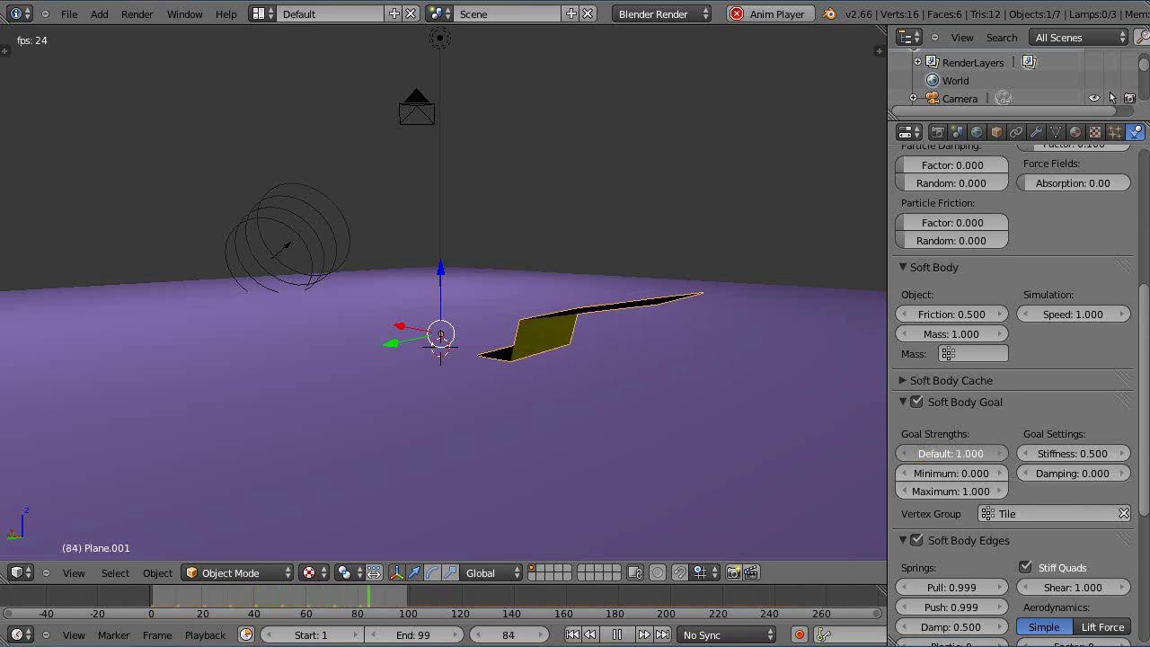
middle_click_drag(786, 503, 852, 498)
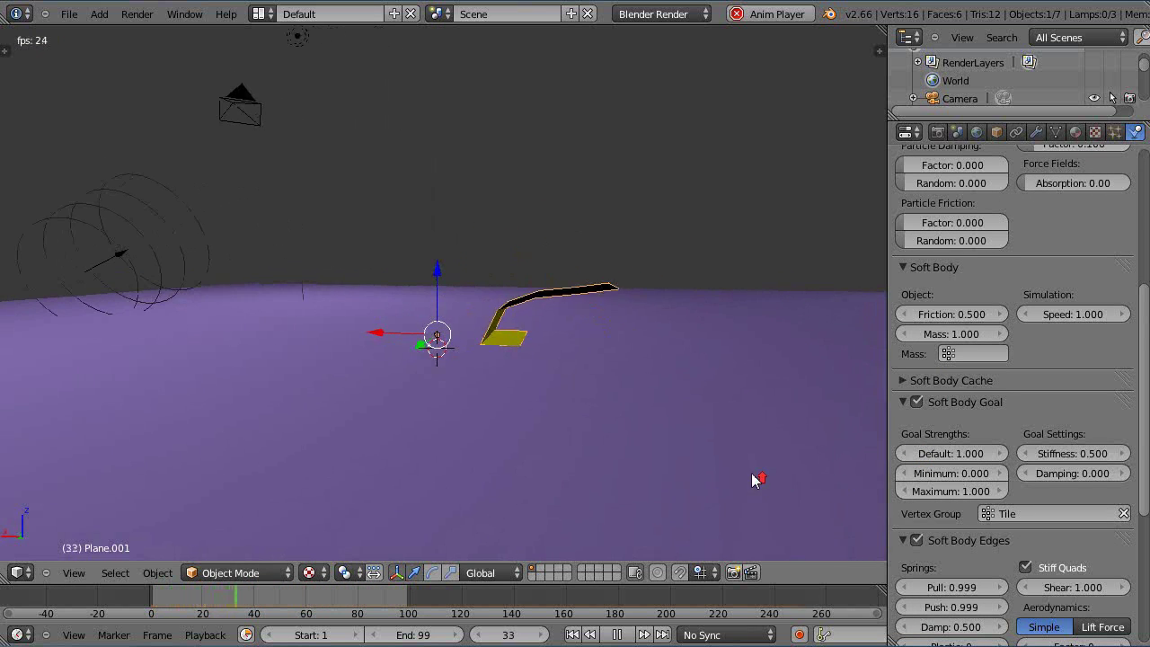
scroll(749, 475, "up", 2)
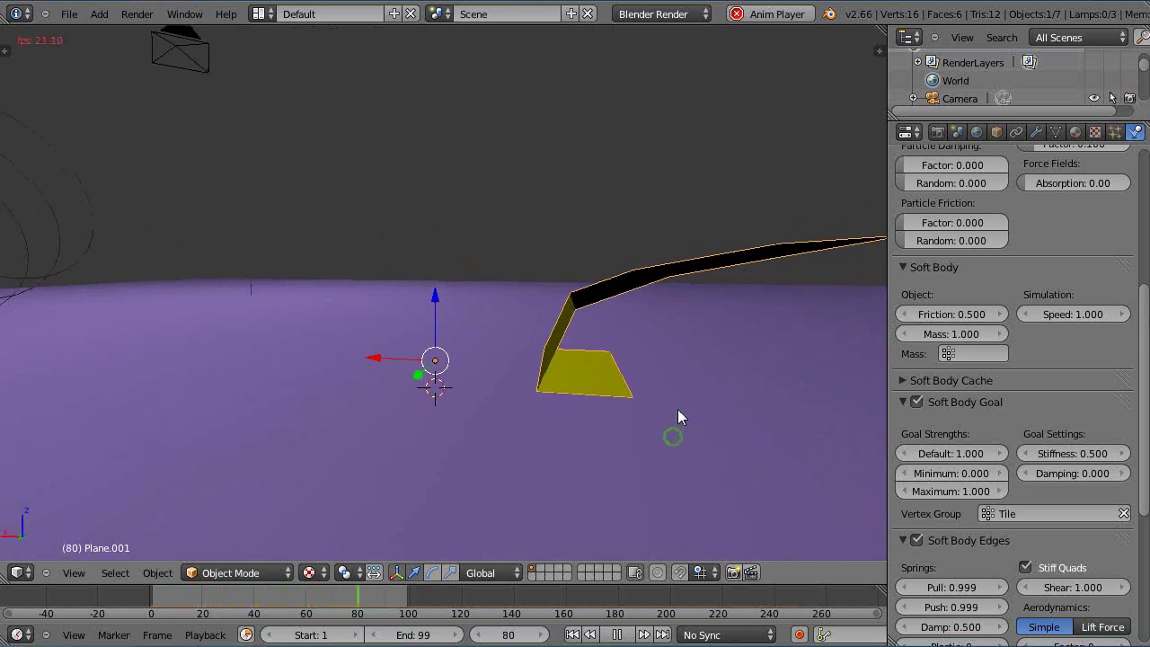
mouse_move(521, 456)
middle_mouse_down()
mouse_move(457, 437)
mouse_move(542, 430)
mouse_move(430, 435)
mouse_move(531, 402)
mouse_move(452, 375)
mouse_move(490, 423)
middle_mouse_up()
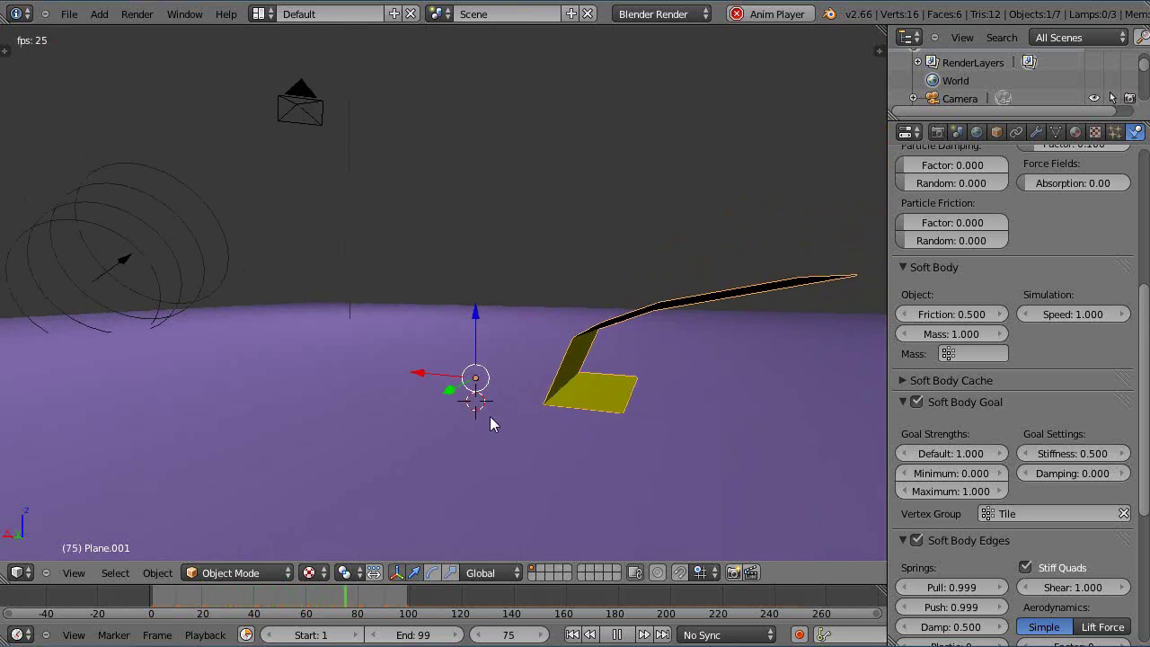
scroll(1006, 423, "down", 7)
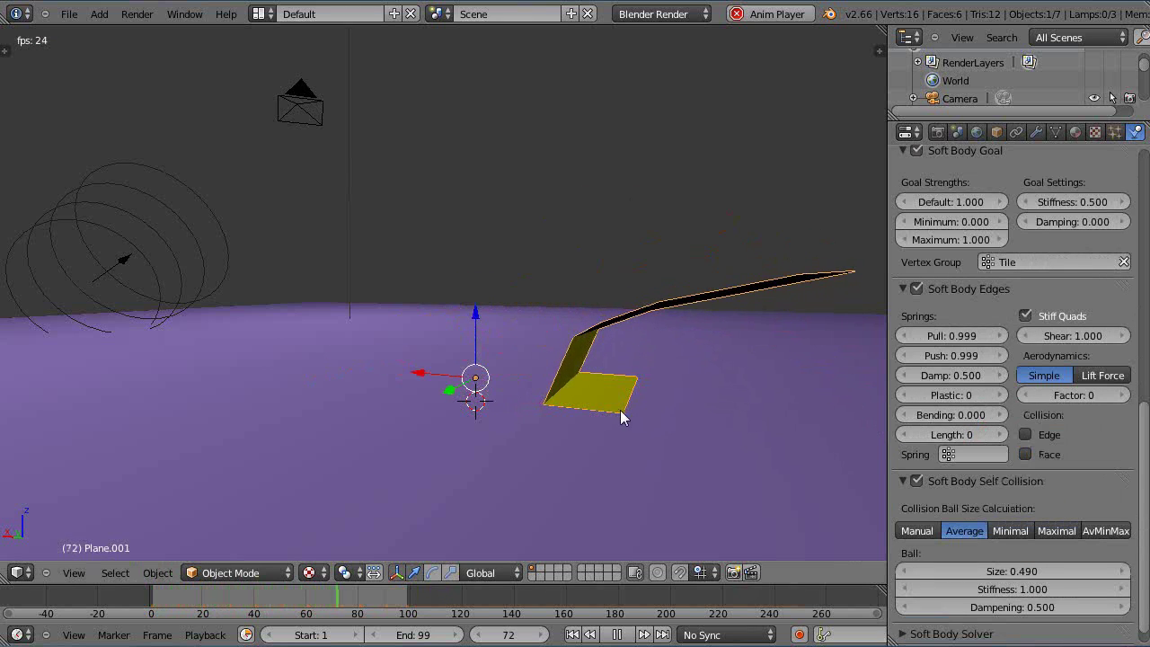
Turn off the tile's Soft Body Self Collision
scroll(952, 413, "down", 1)
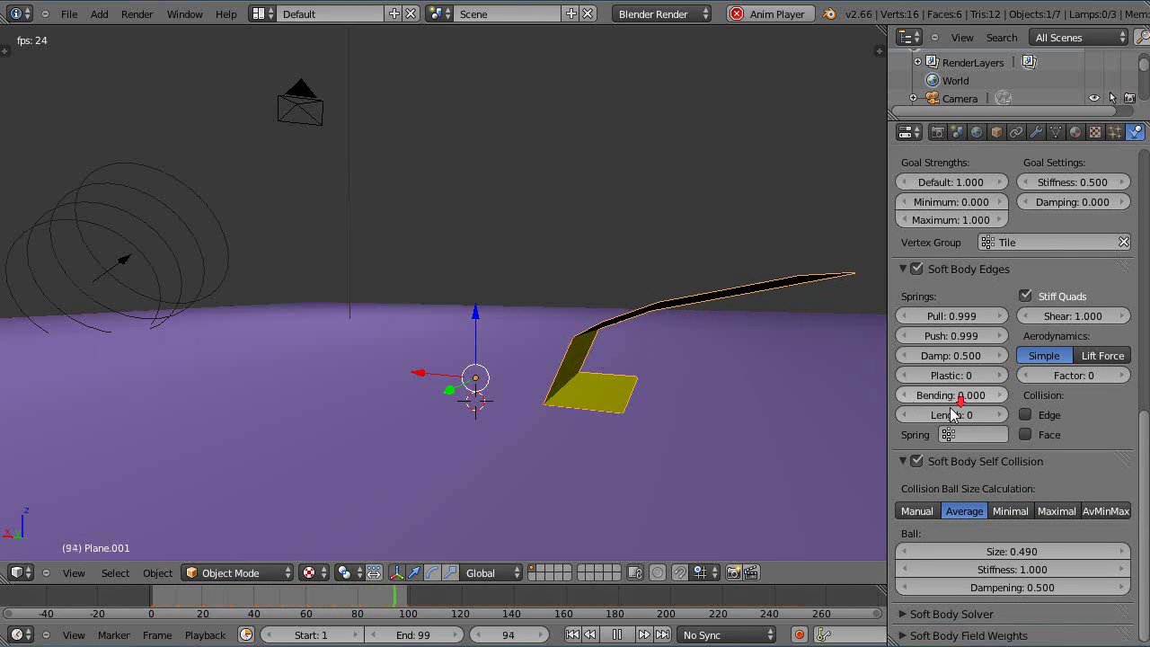
left_click(917, 462)
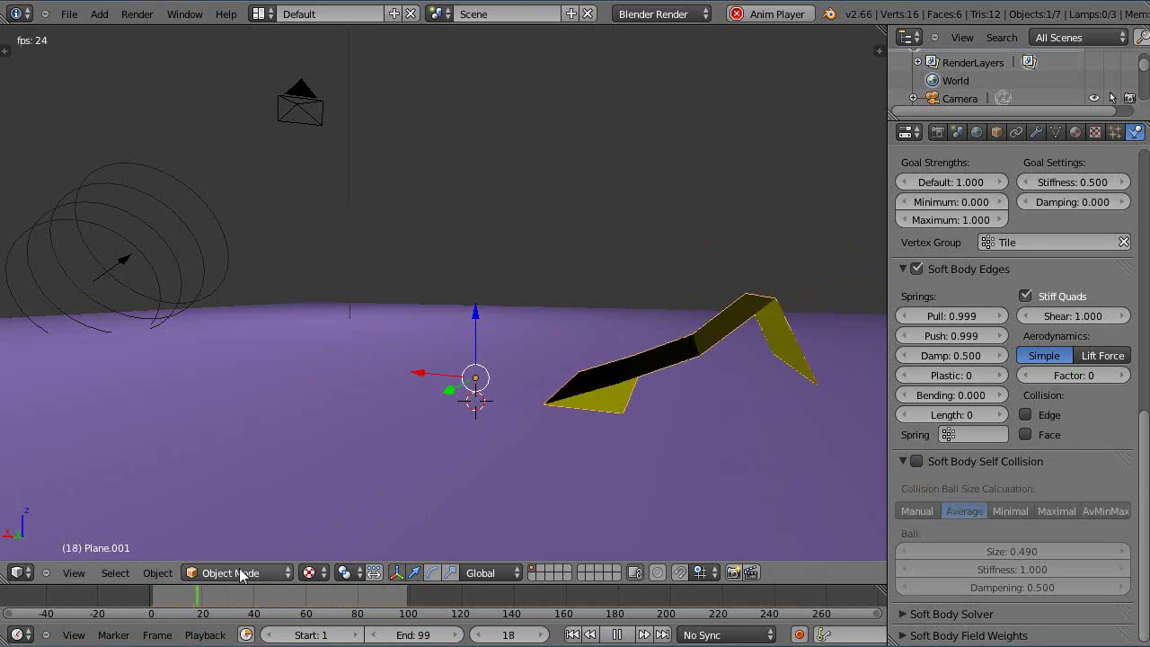
middle_click_drag(430, 523, 444, 512)
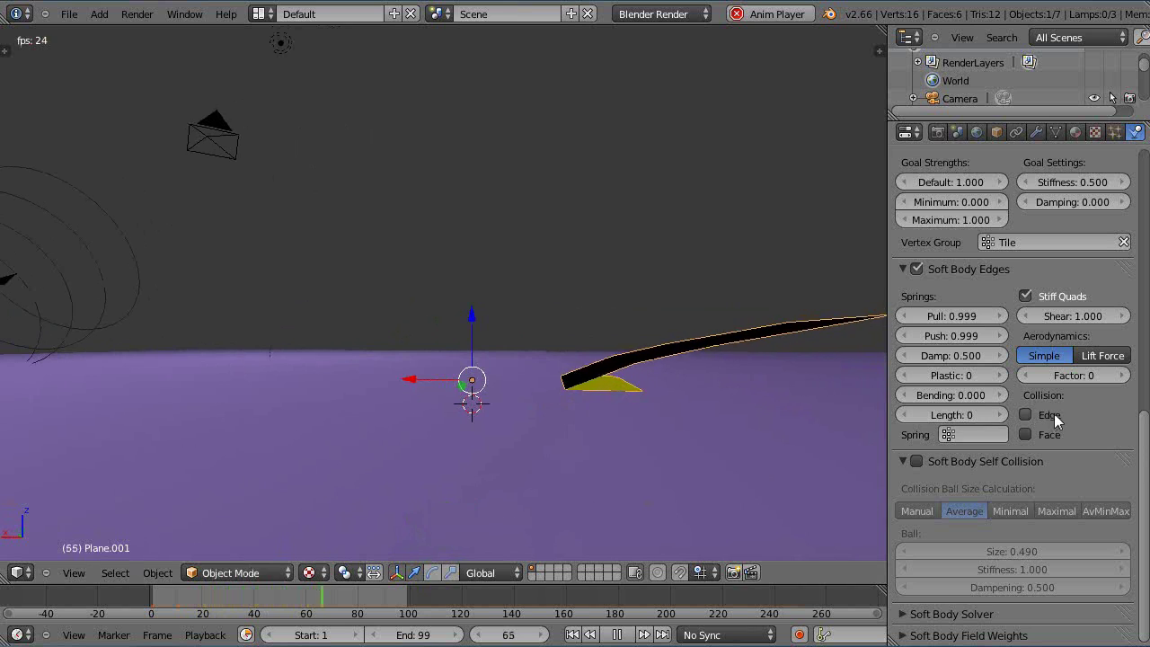
Select the wind force field and lower its Strength to 3.711
right_click(59, 327)
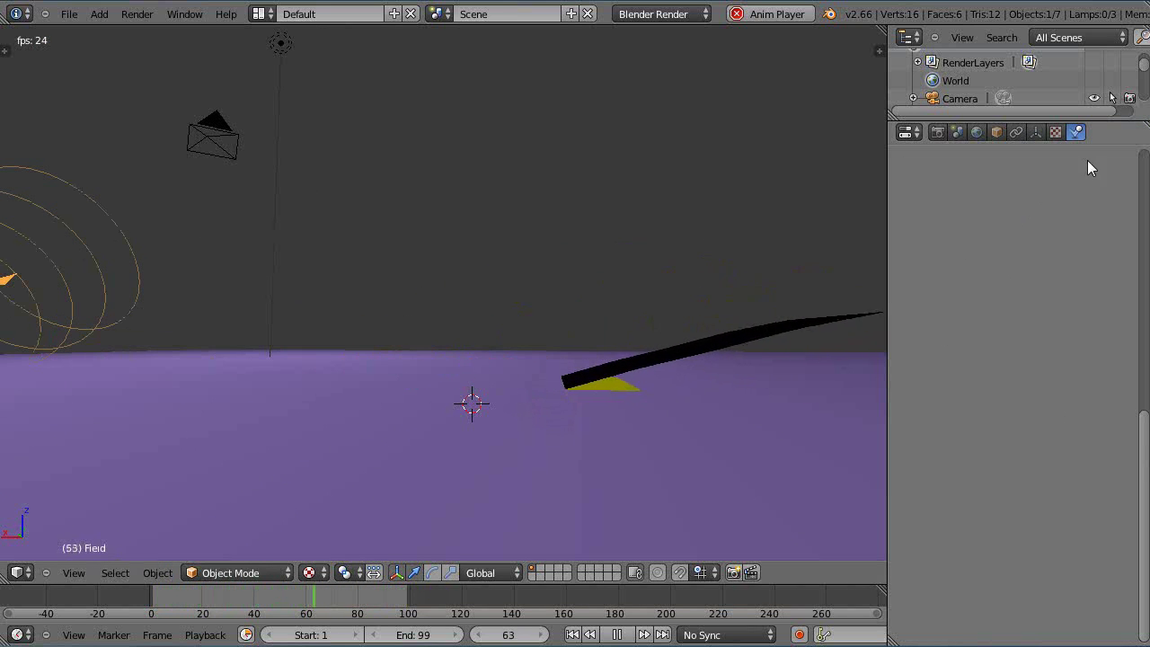
scroll(1144, 486, "up", 10)
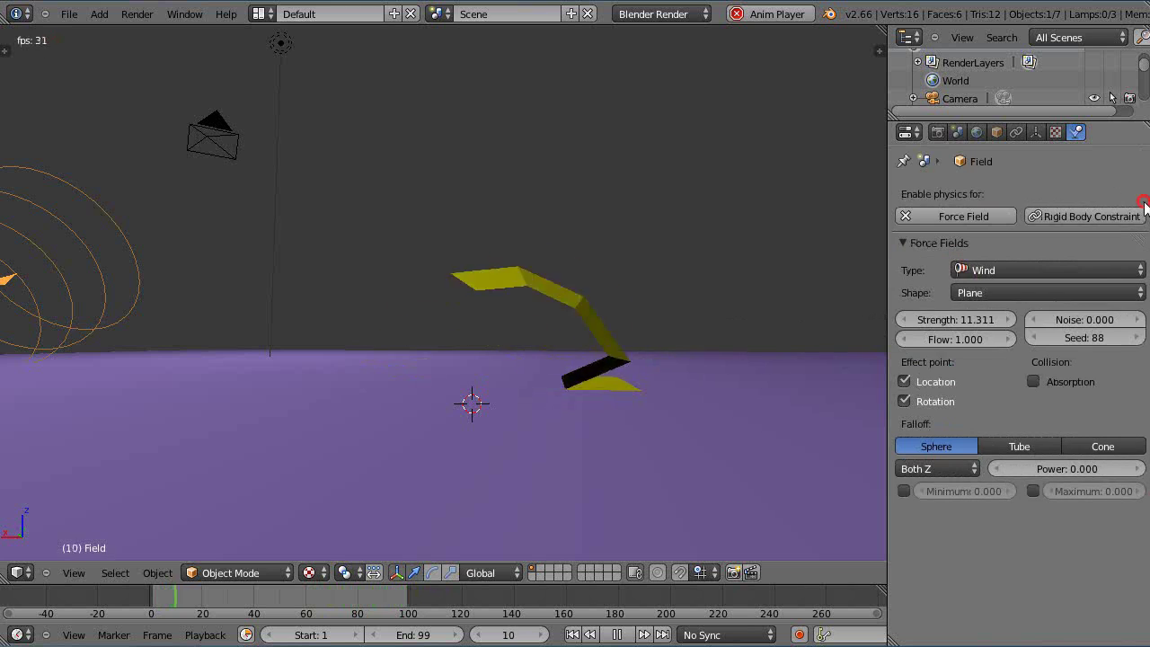
left_click(968, 321)
left_click_drag(968, 320, 951, 320)
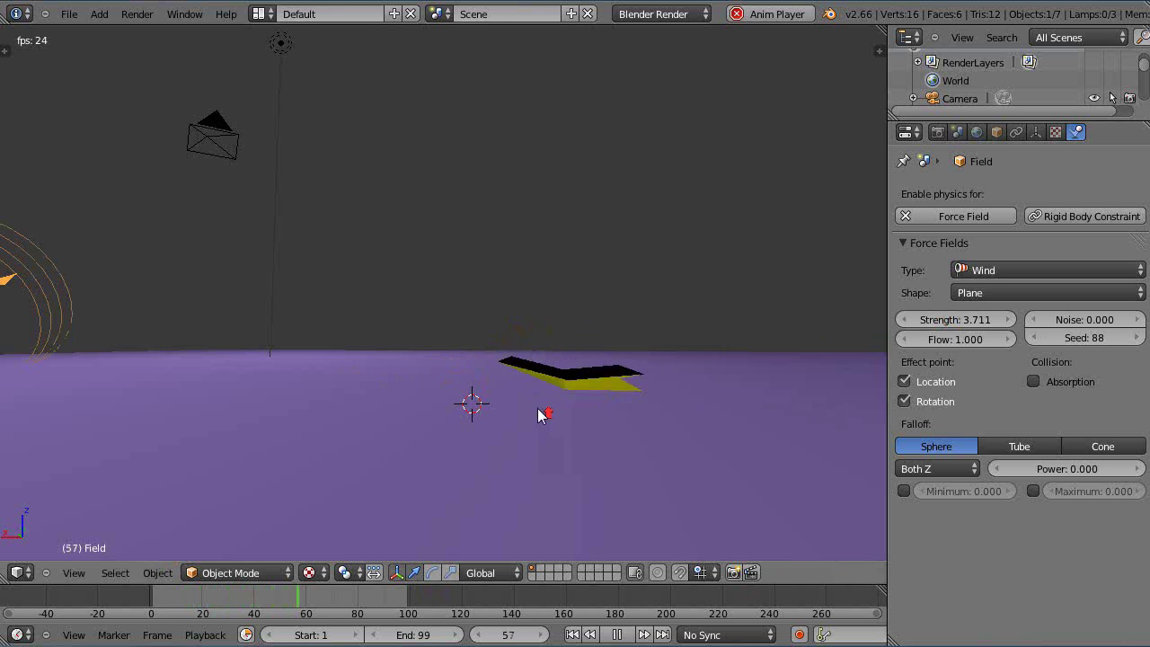
scroll(593, 459, "up", 1)
scroll(631, 473, "down", 1)
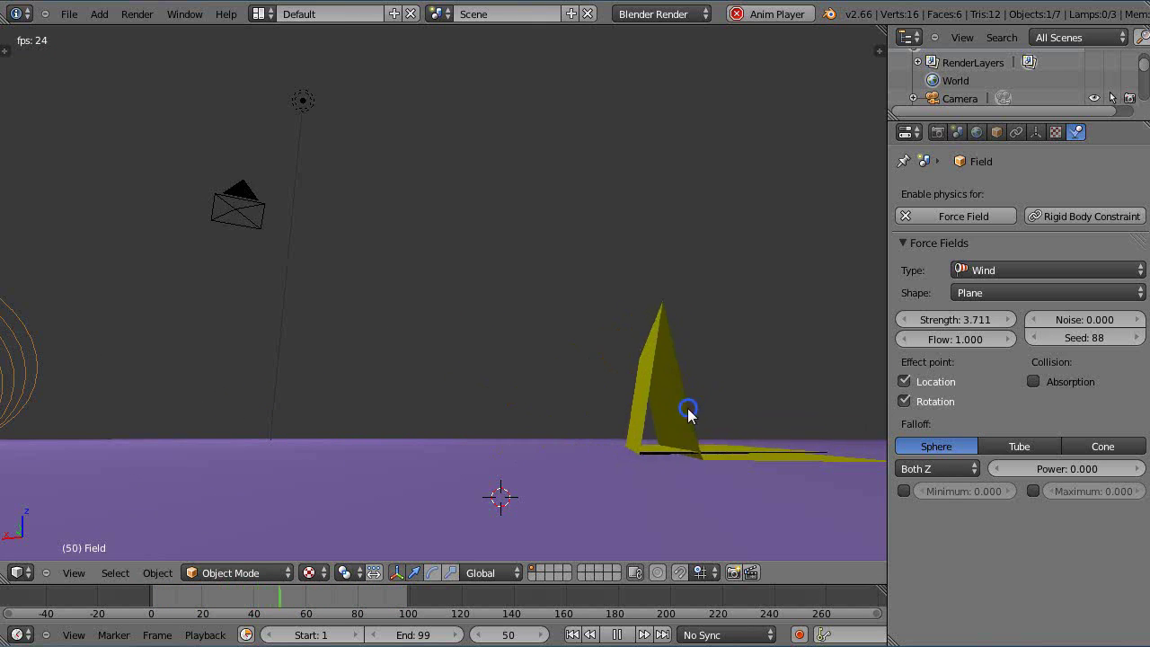
Select Plane.001 and switch its Soft Body Self Collision back on
right_click(645, 412)
scroll(961, 563, "down", 8)
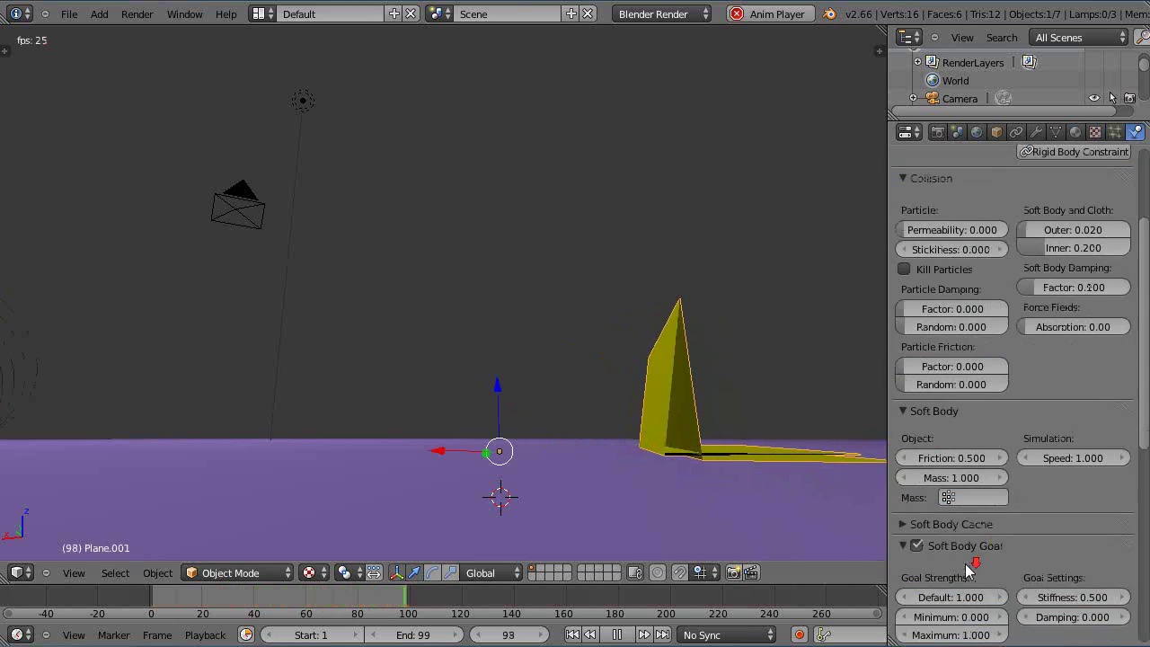
scroll(965, 562, "down", 8)
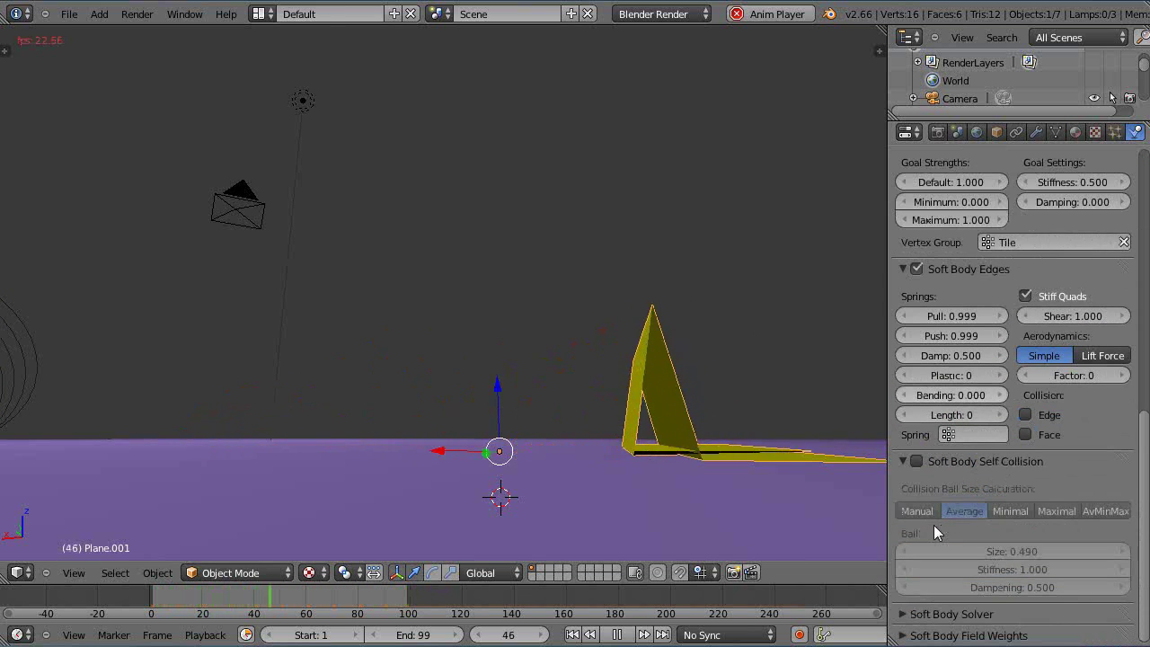
left_click(916, 461)
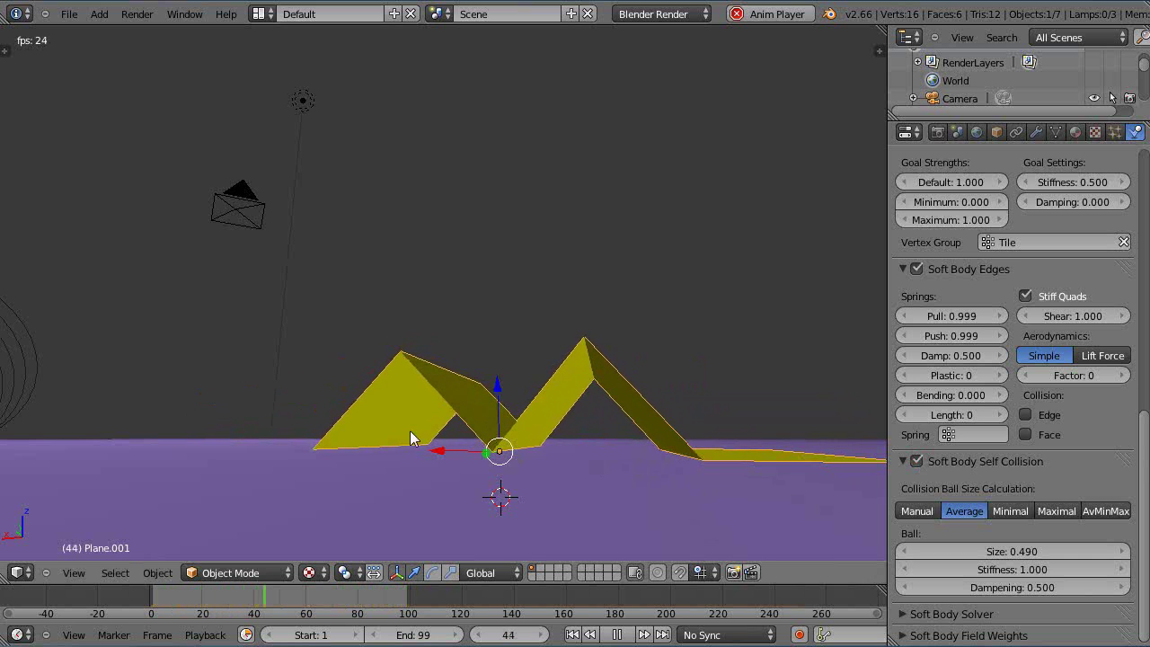
Look down on the tile, then stop playback and return to frame 0
middle_click_drag(699, 452, 603, 486)
scroll(601, 483, "up", 2)
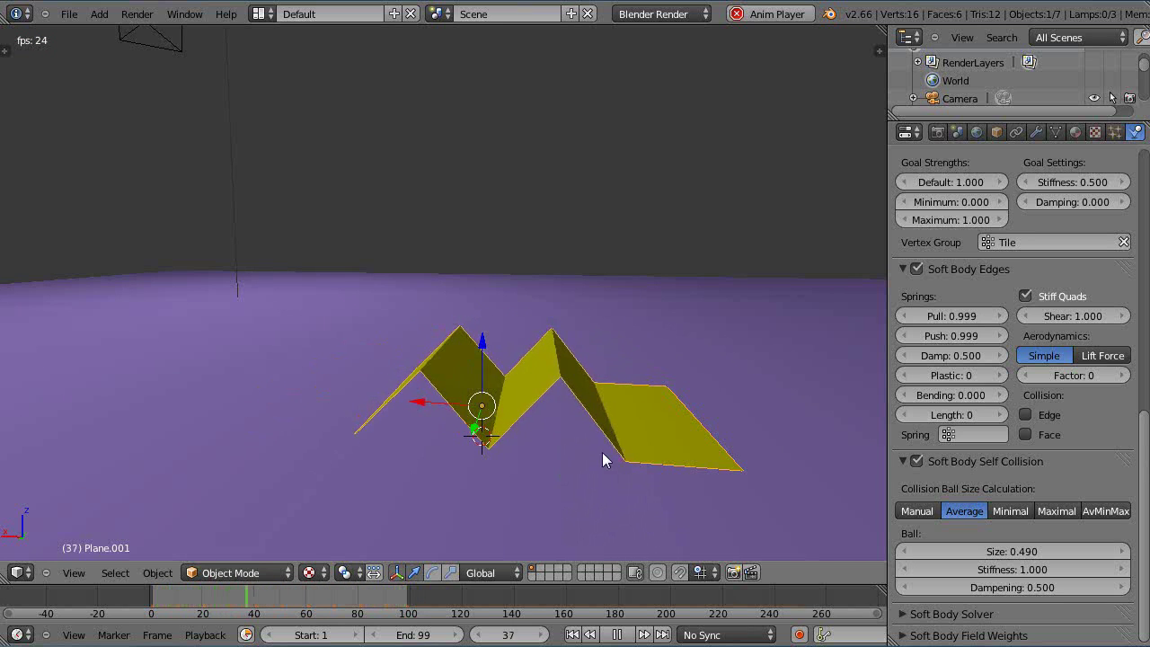
key("Escape")
Select the ground plane and start a Y-axis duplicate, then cancel it
scroll(539, 435, "down", 3)
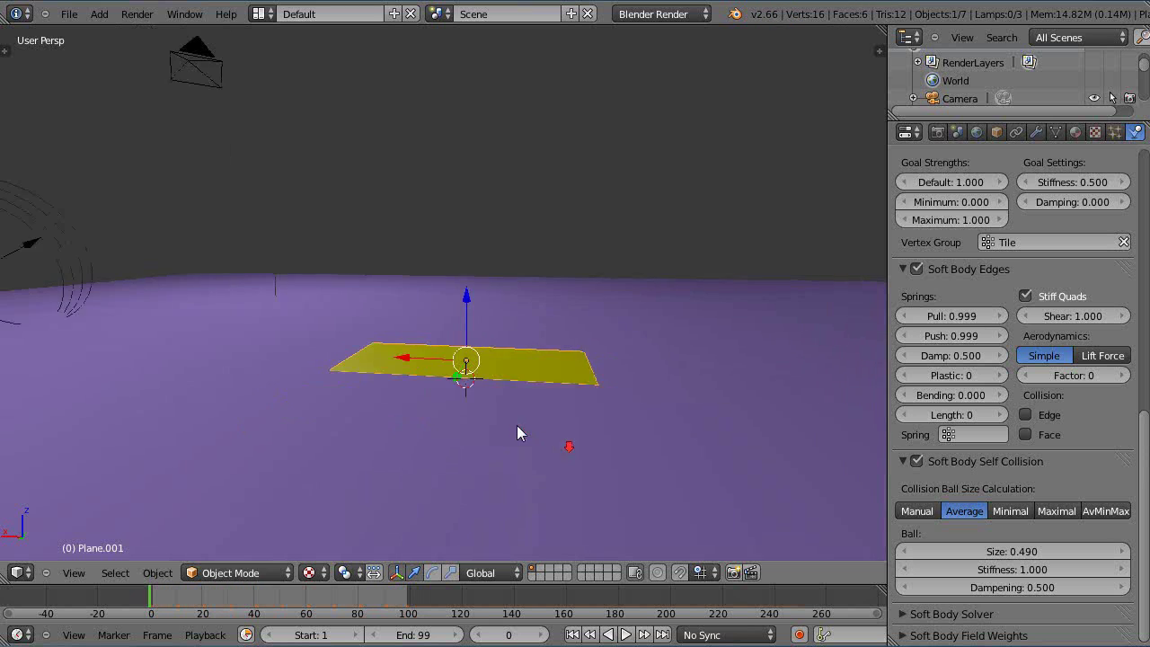
scroll(517, 425, "up", 4)
scroll(510, 424, "down", 3)
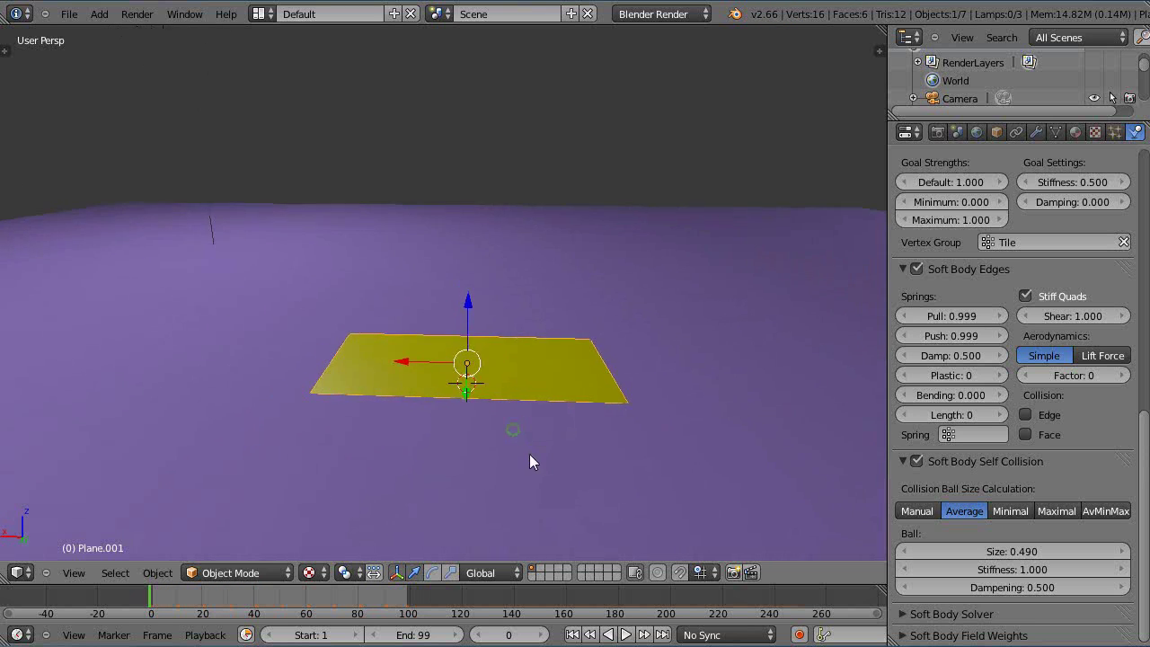
scroll(506, 416, "up", 3)
right_click(505, 420)
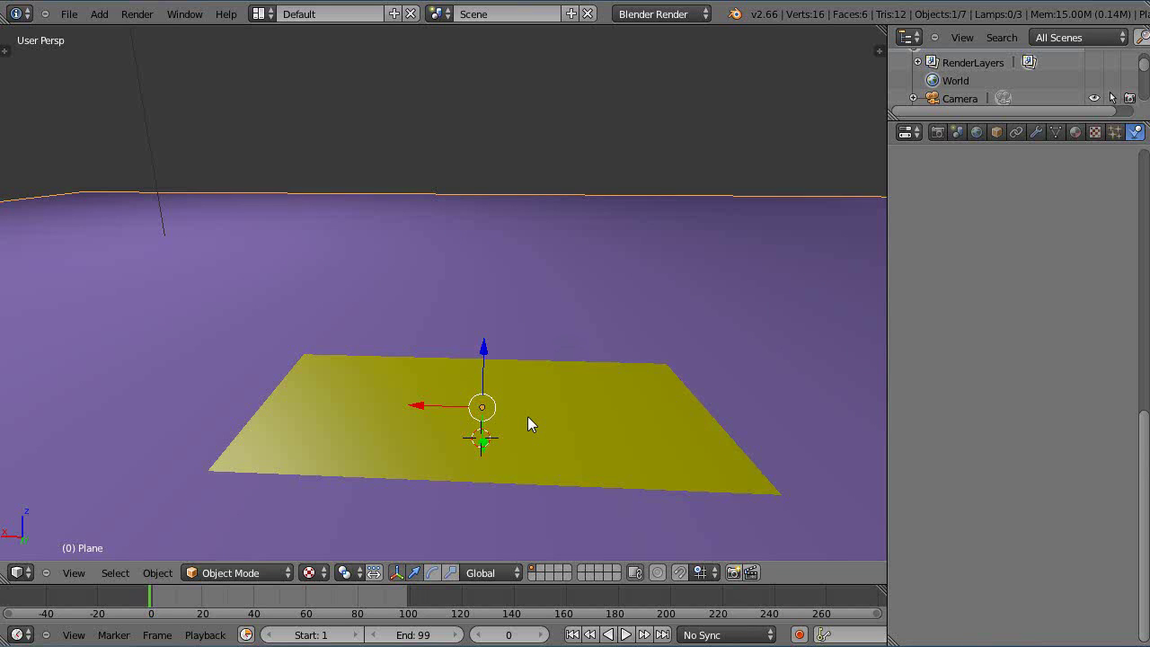
key("shift+d")
key("y")
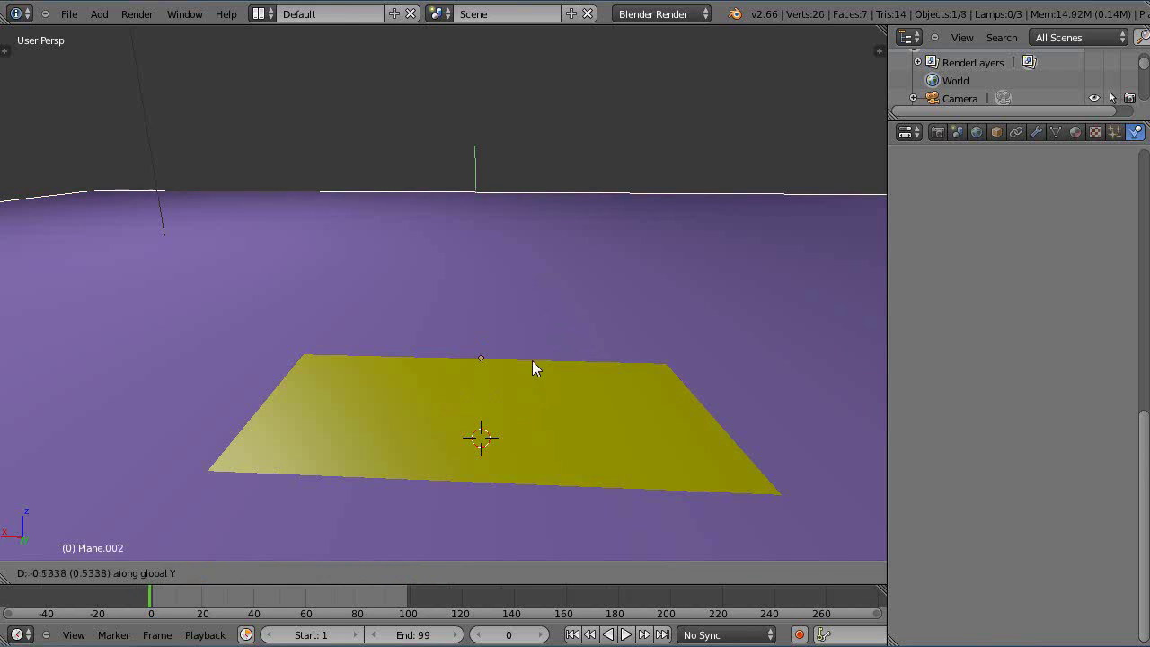
key("Escape")
Duplicate the tile four times along Y, placing each copy further beyond the original
right_click(527, 429)
key("shift+d")
key("y")
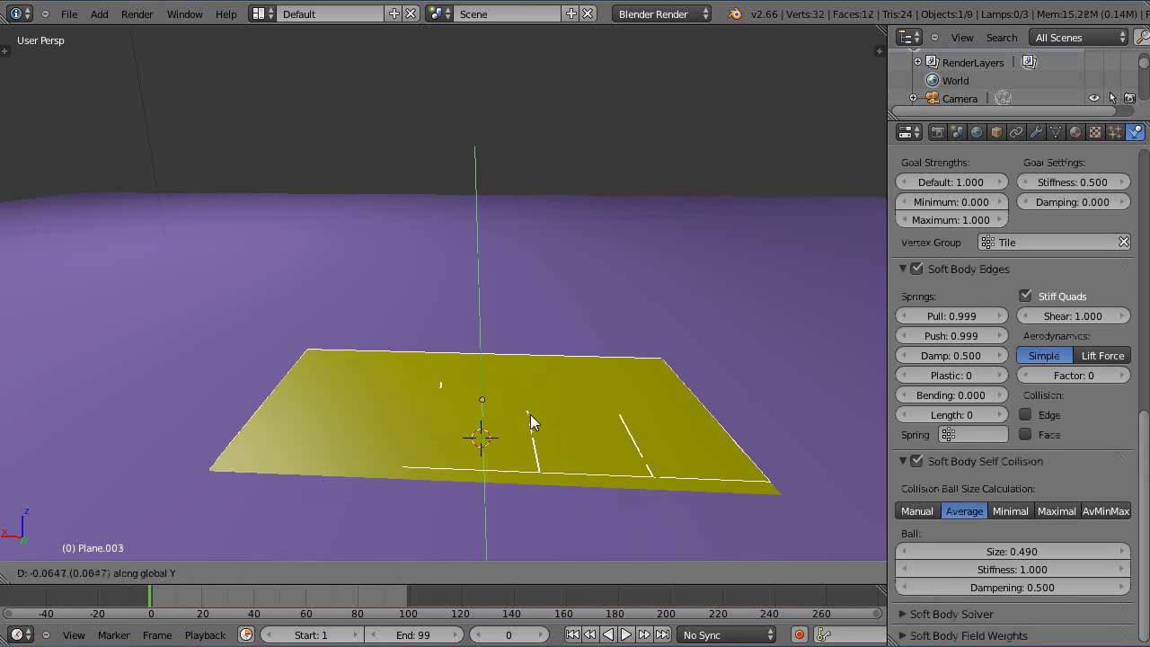
left_click(541, 337)
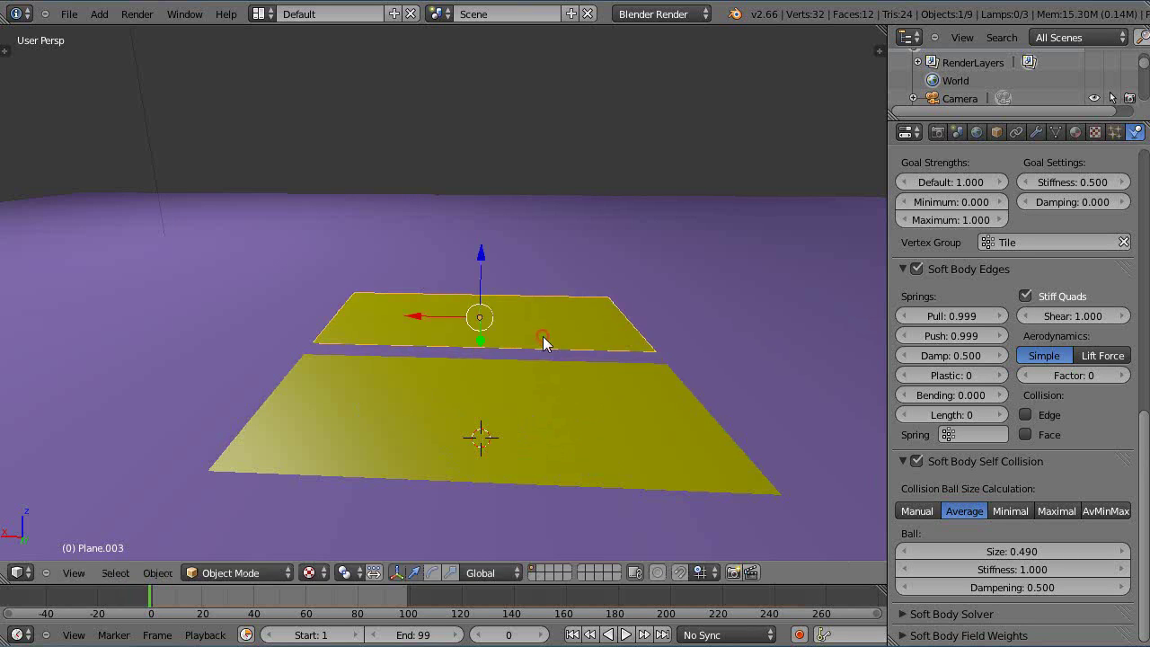
key("shift+d")
key("y")
left_click(545, 294)
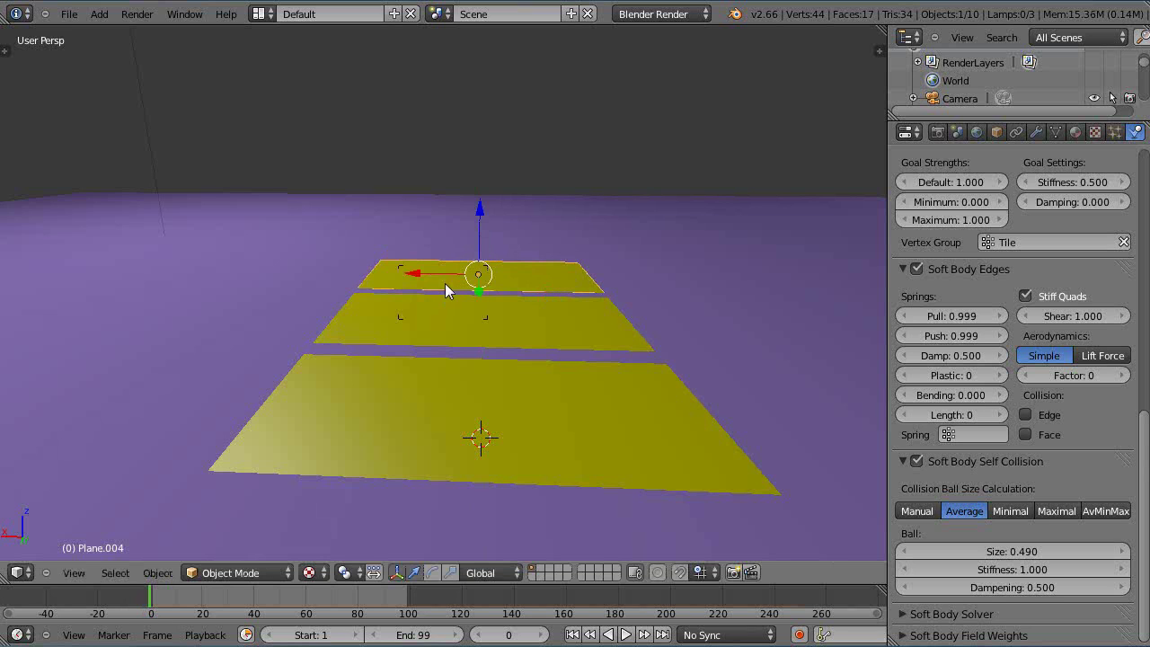
key("shift+d")
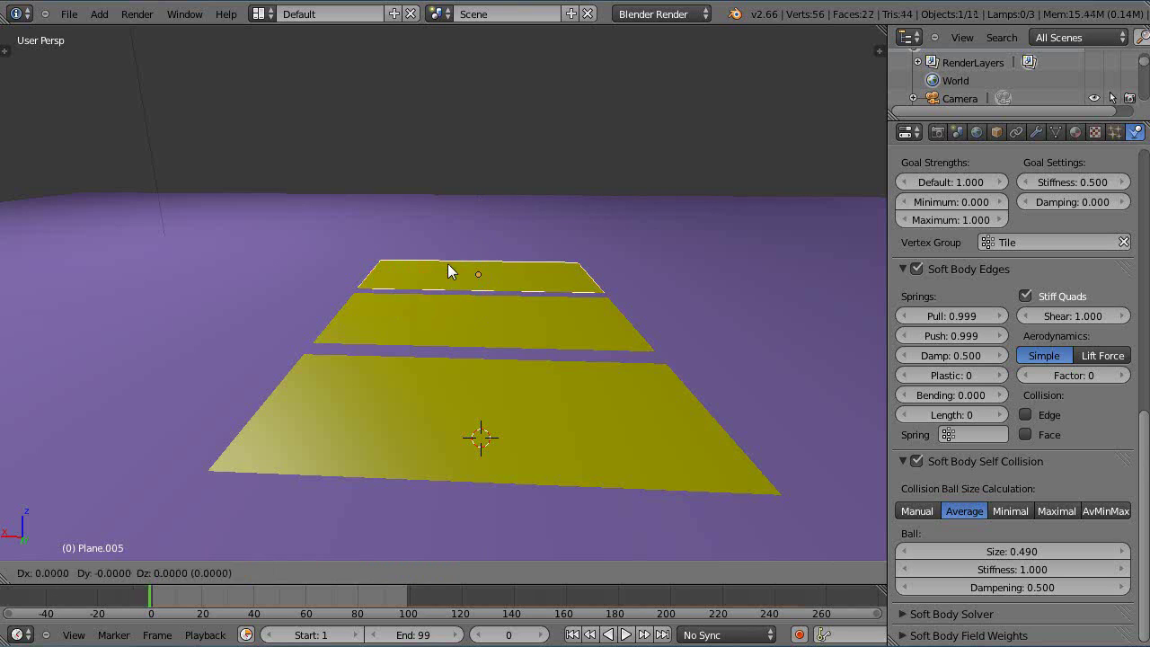
key("y")
left_click(456, 241)
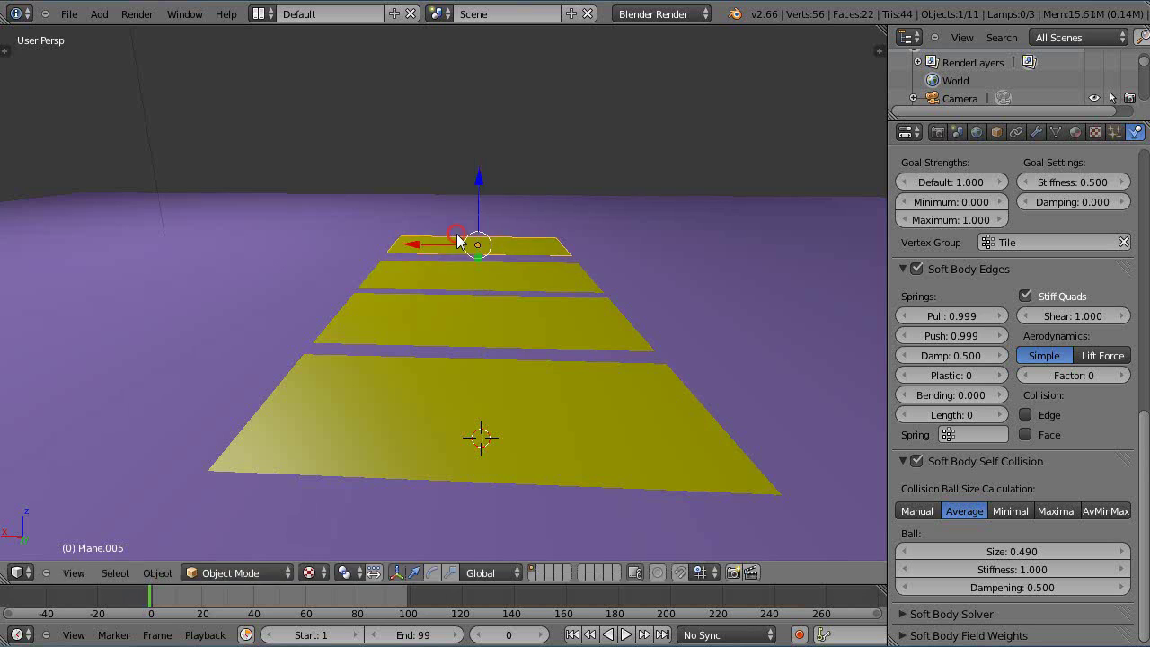
key("shift+d")
key("y")
left_click(459, 217)
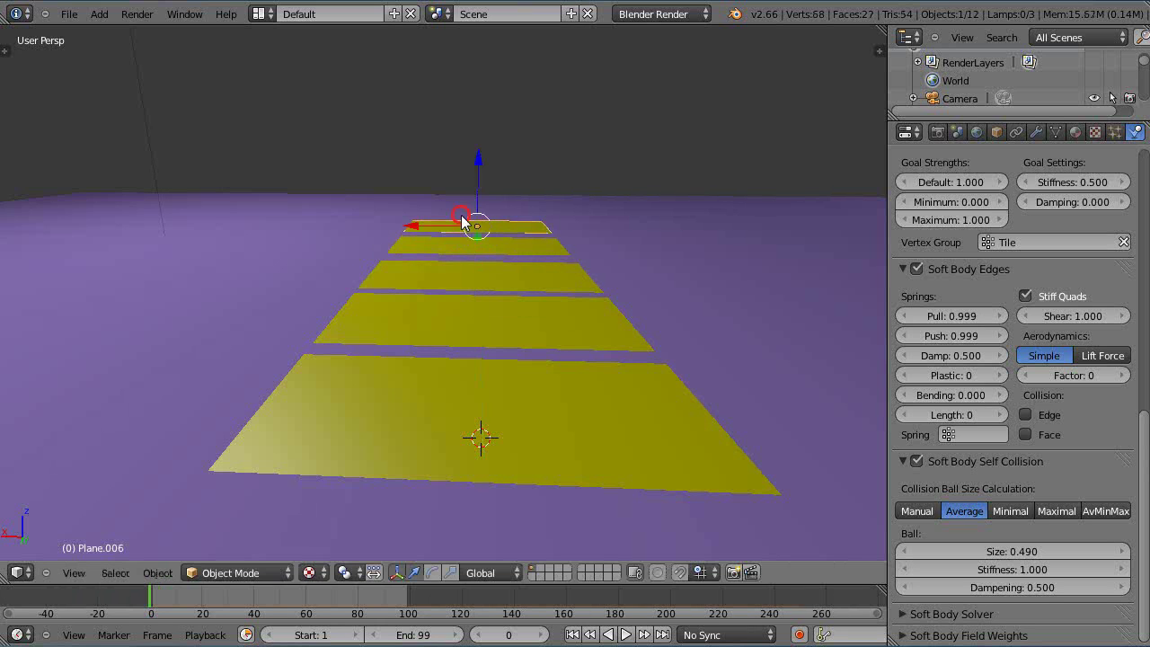
Duplicate the nearest tile three more times along Y toward the front, completing the row
scroll(521, 342, "down", 5)
right_click(525, 389)
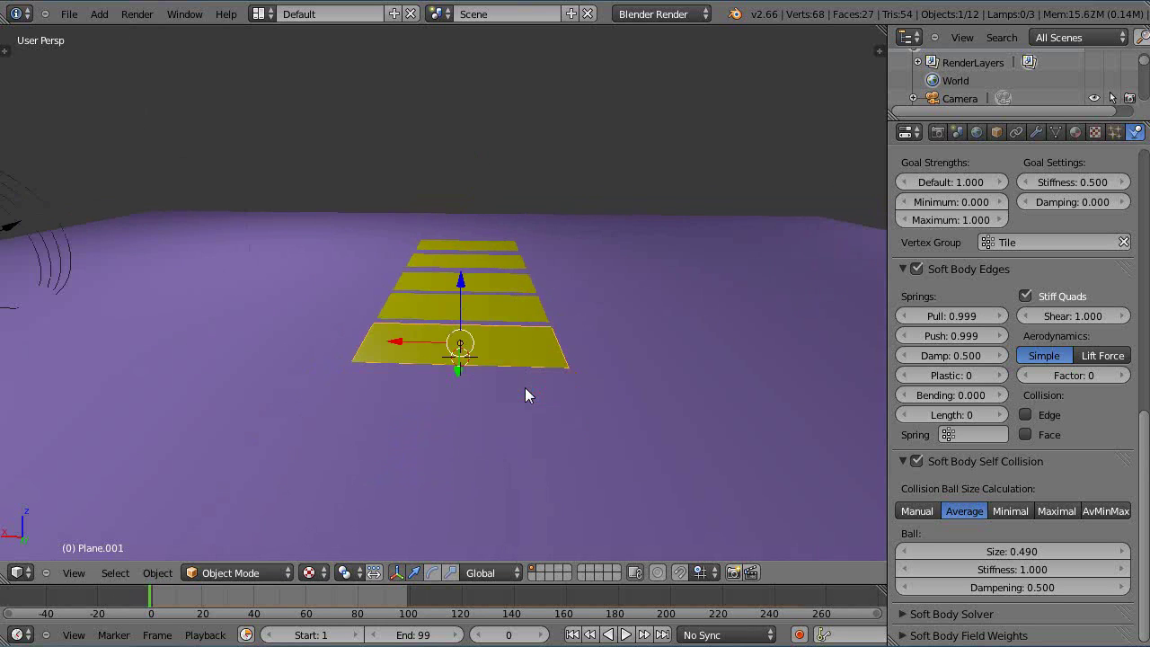
key("shift+d")
key("y")
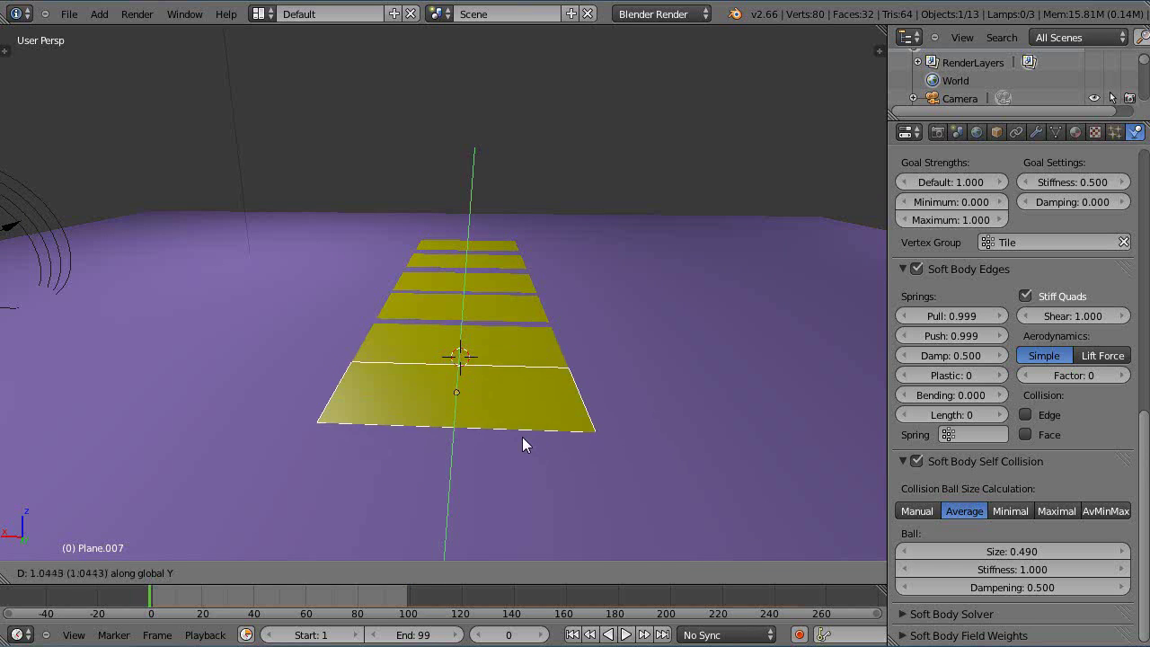
left_click(522, 450)
key("shift+d")
key("y")
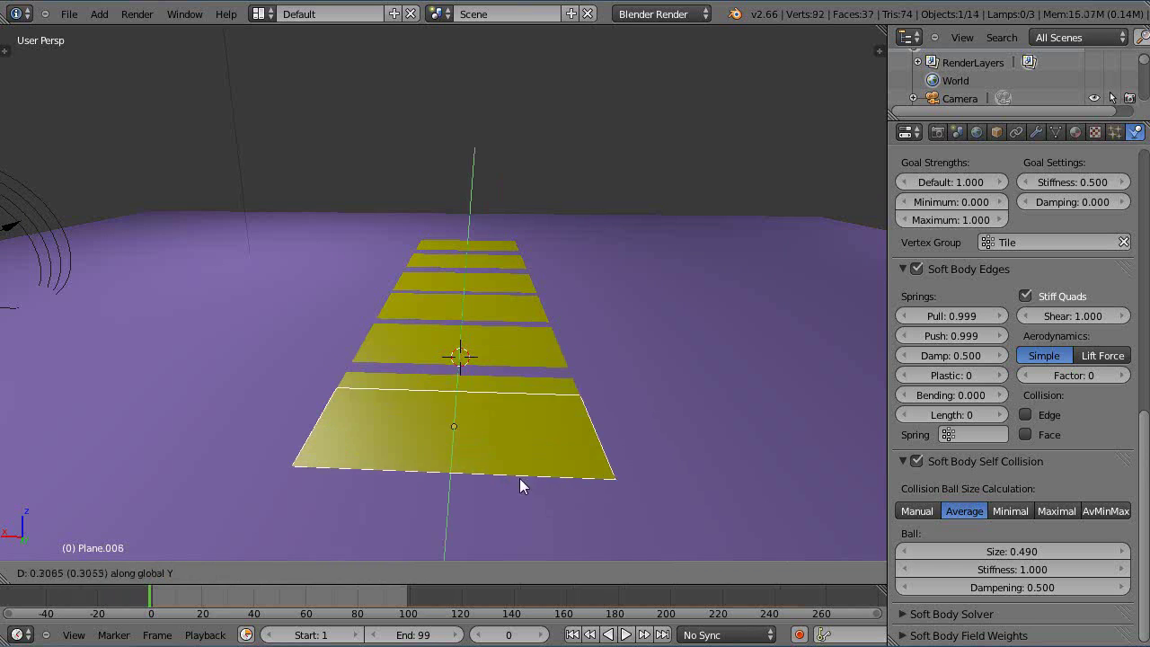
left_click(526, 563)
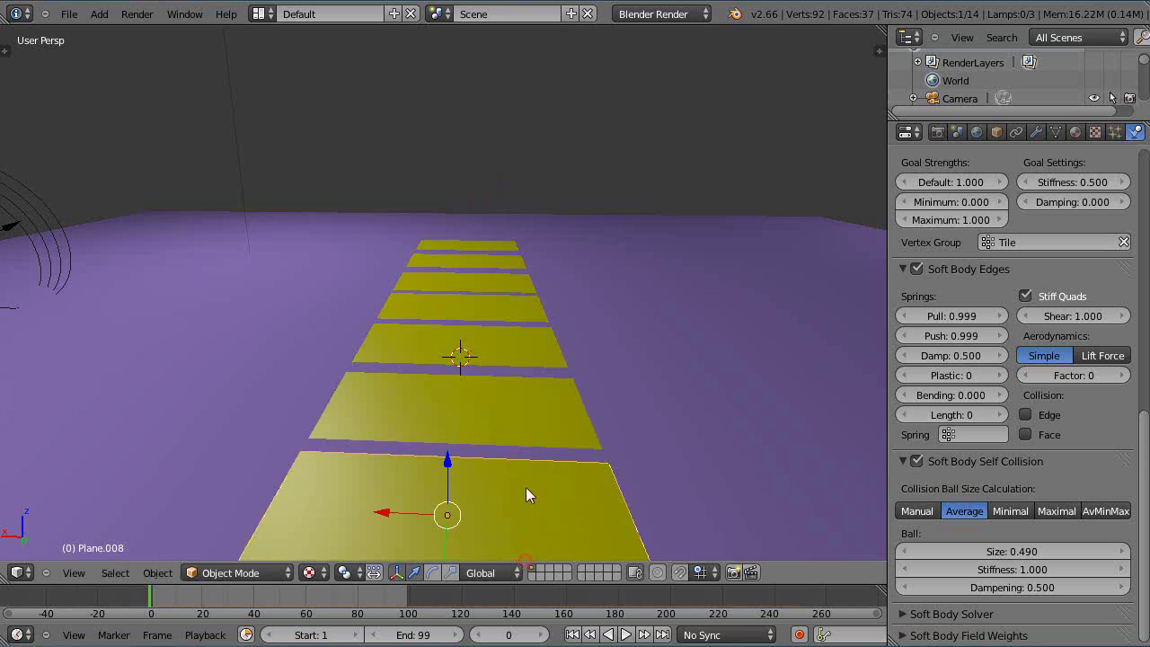
scroll(513, 478, "down", 2)
scroll(511, 486, "down", 1)
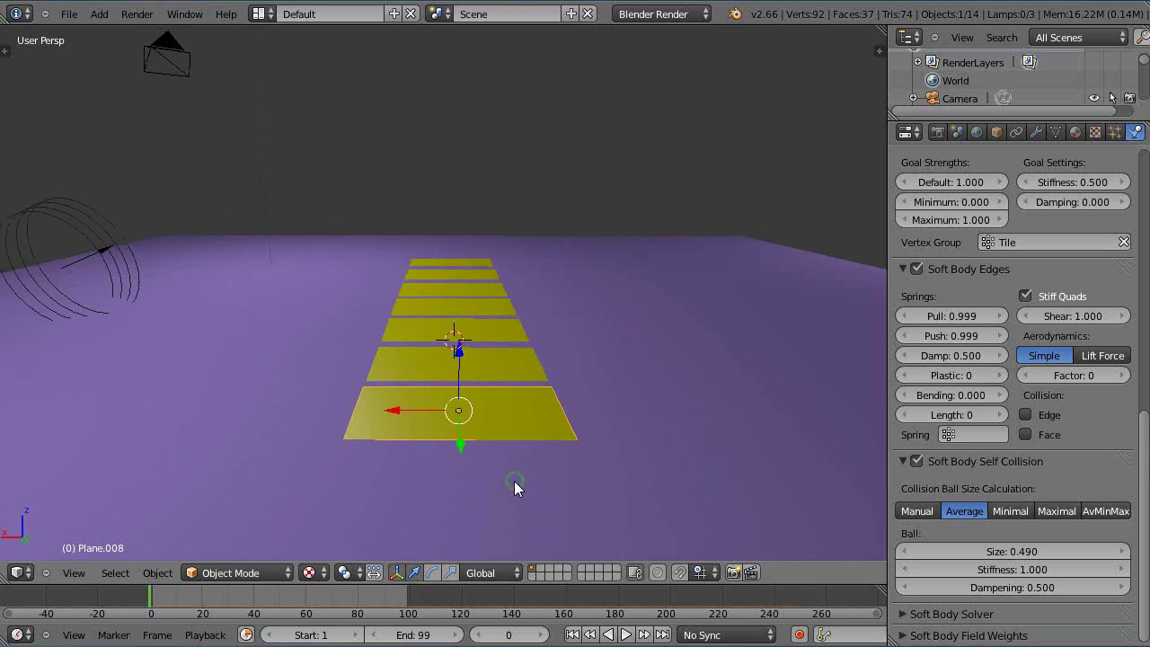
key("shift+d")
key("y")
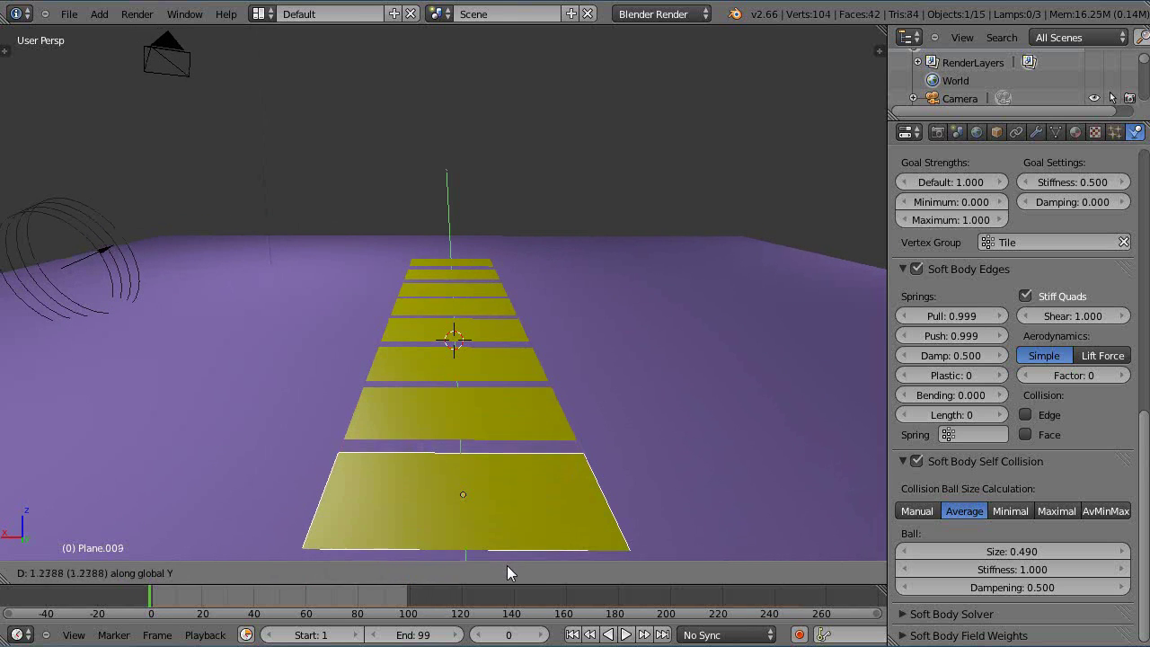
left_click(507, 564)
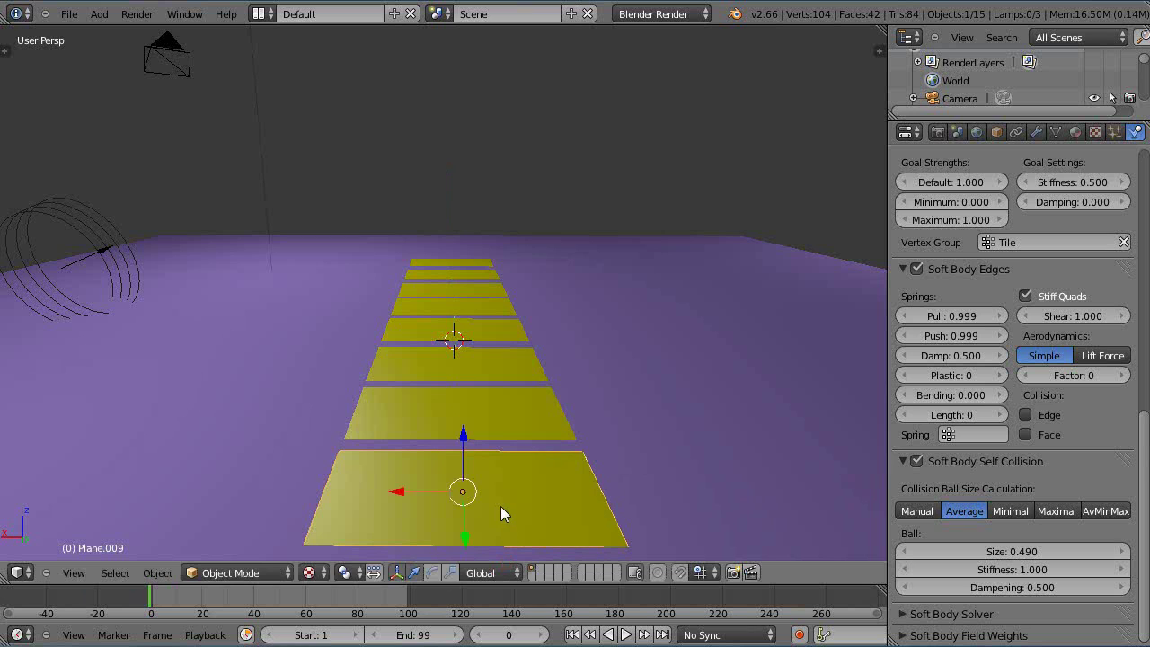
middle_click_drag(499, 504, 498, 498)
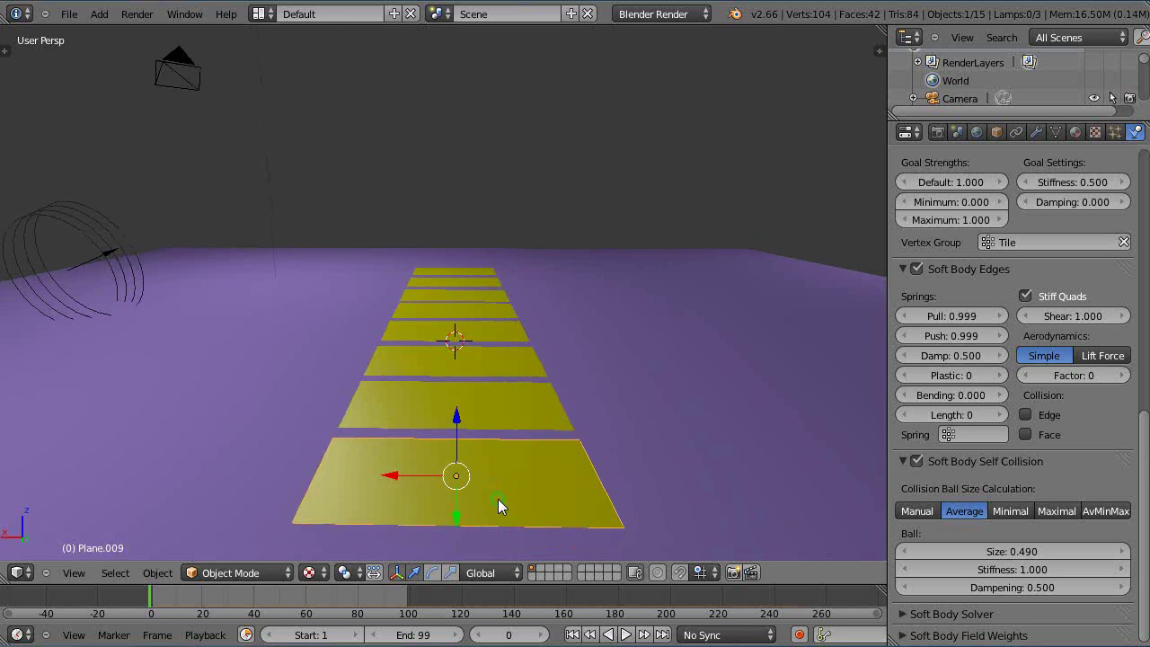
Play the soft-body animation to frame 30, selecting the Wind field and viewing the tiles fold
key("alt+a")
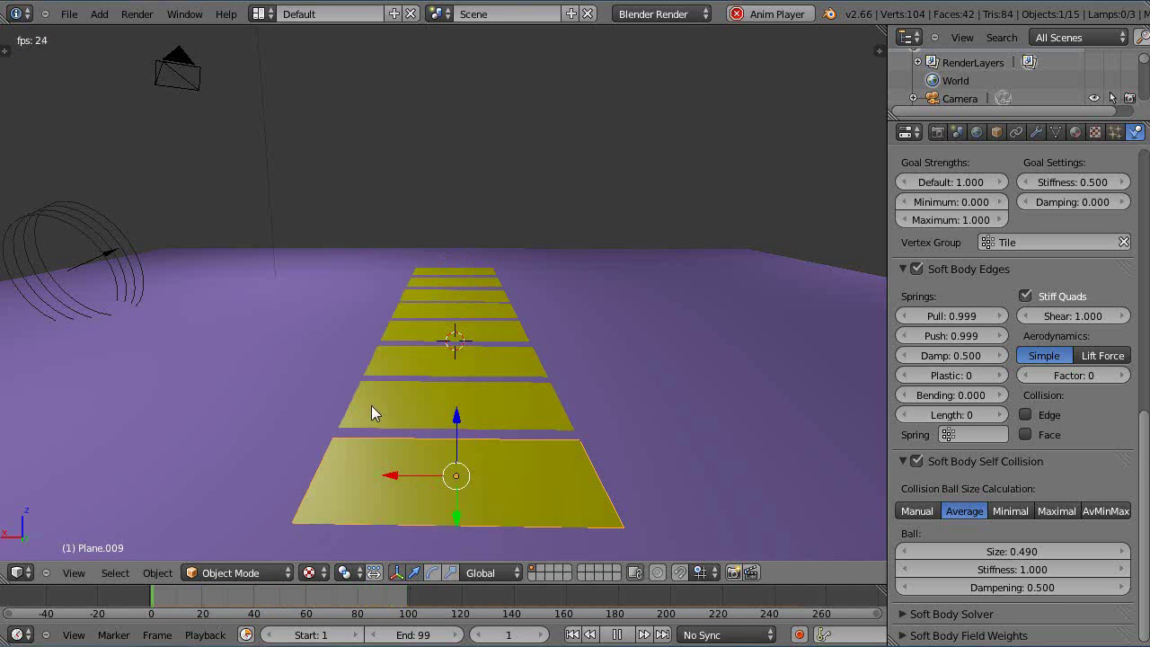
right_click(111, 232)
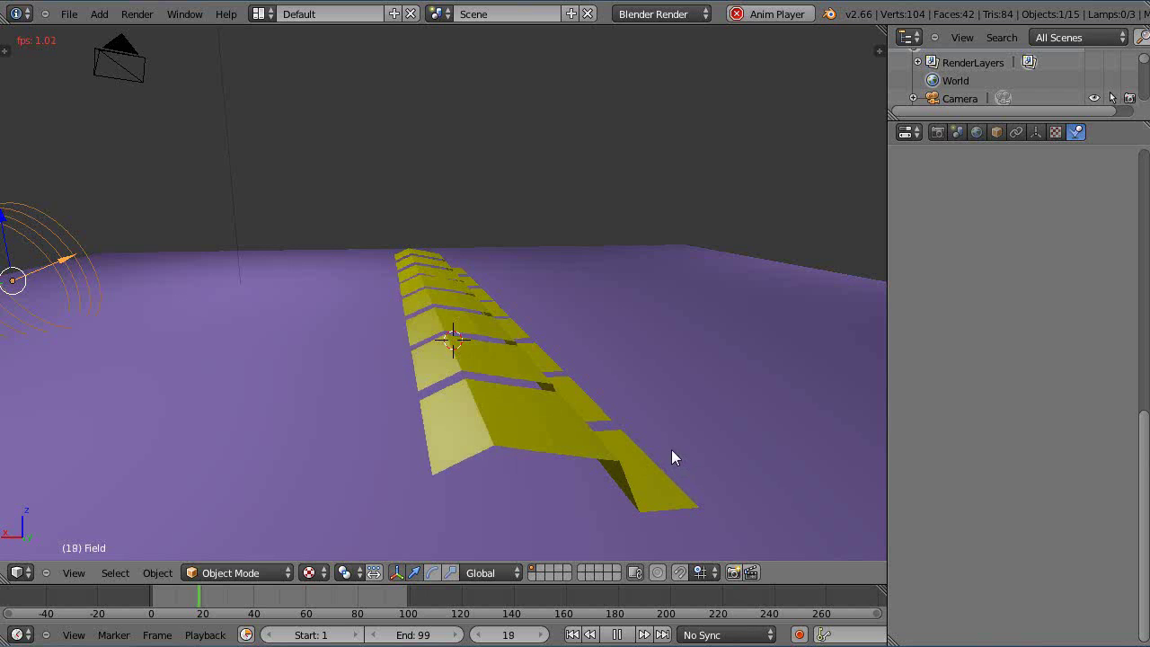
middle_click_drag(671, 449, 583, 447)
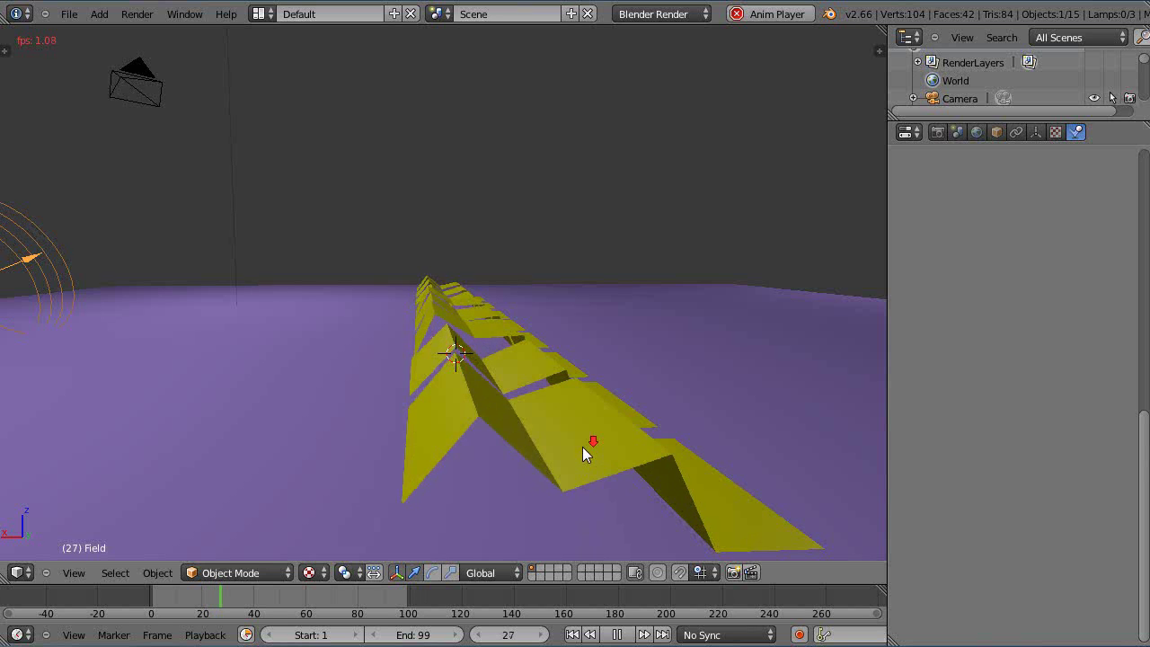
scroll(582, 446, "down", 1)
scroll(584, 437, "down", 1)
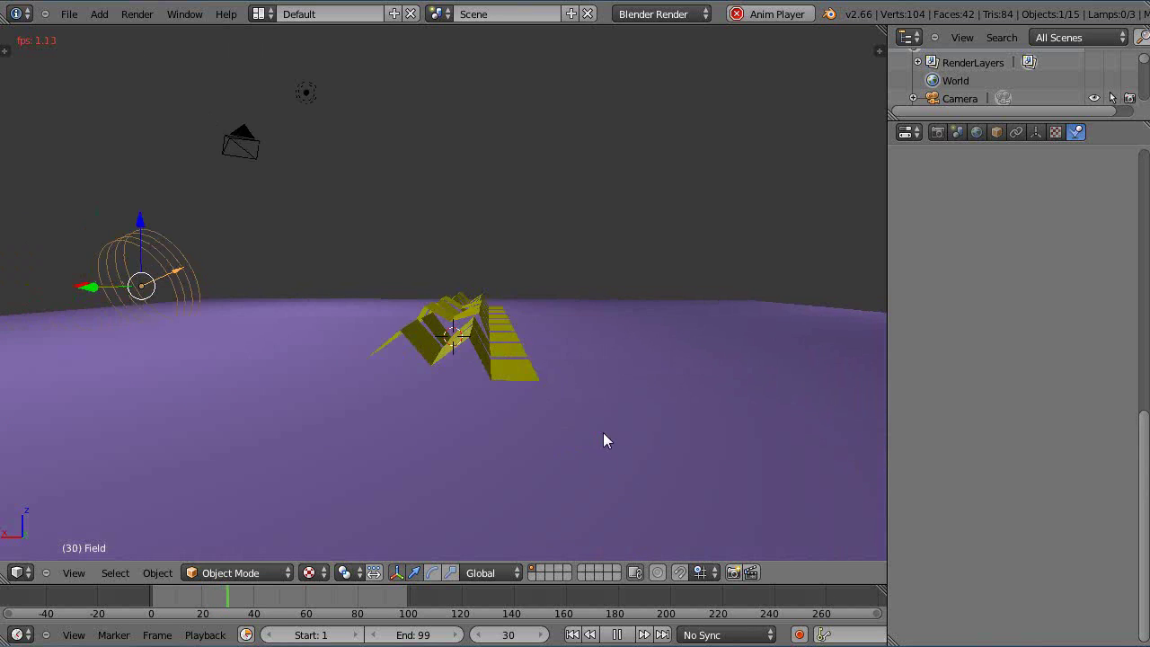